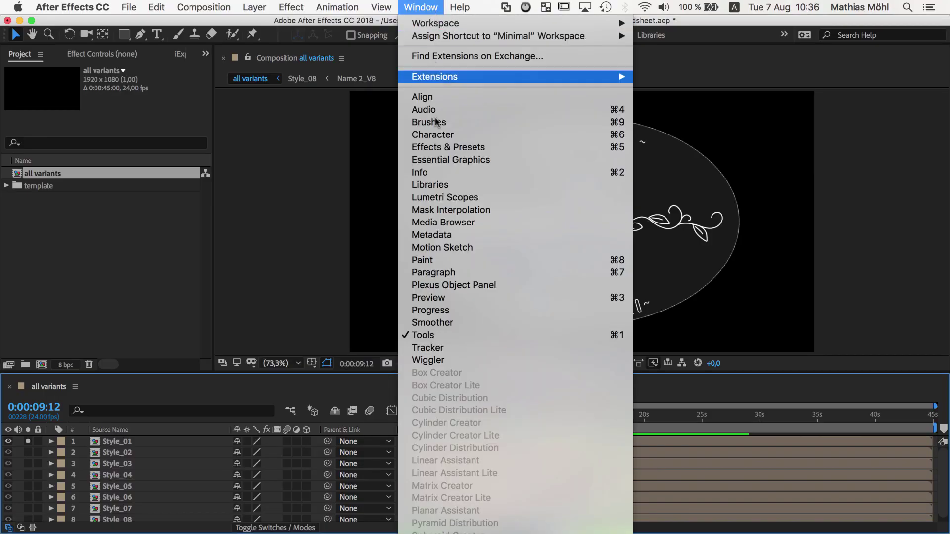
Dock the Text2Spreadsheet panel and export the project's texts to wedding template.csv in exports
{"action": "scroll", "coordinate": [443, 346], "scroll_direction": "down", "scroll_amount": 15}
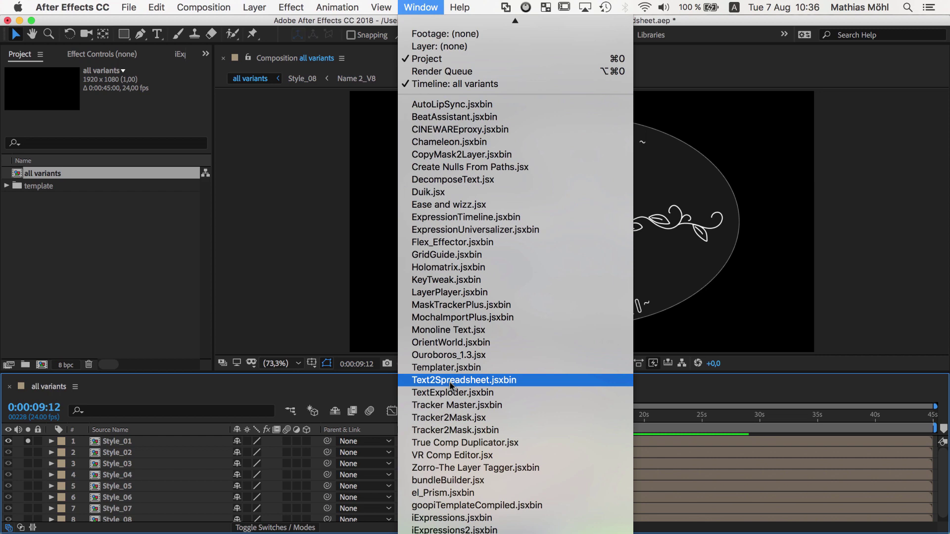
{"action": "left_click", "coordinate": [450, 379]}
{"action": "left_click_drag", "start_coordinate": [258, 194], "coordinate": [102, 193]}
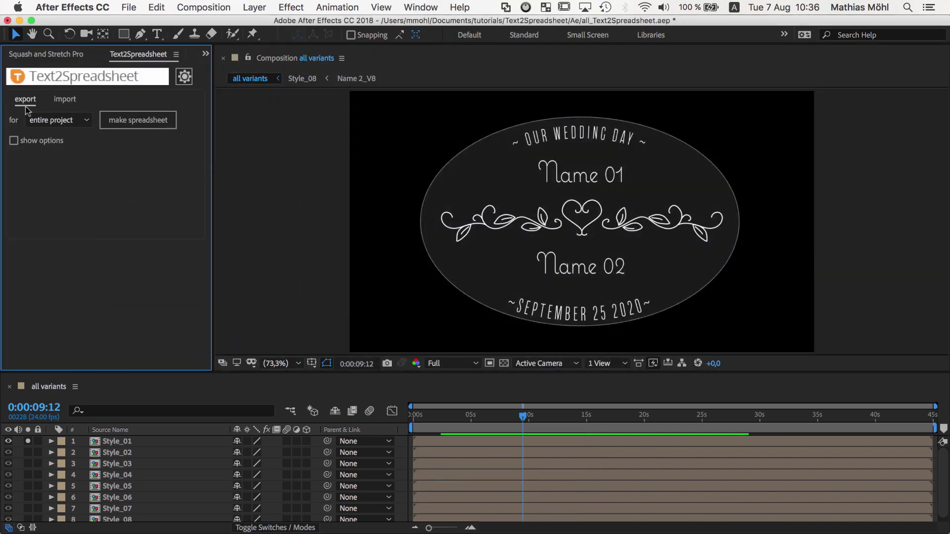
{"action": "left_click", "coordinate": [122, 127]}
{"action": "type", "text": "wedding template.csv"}
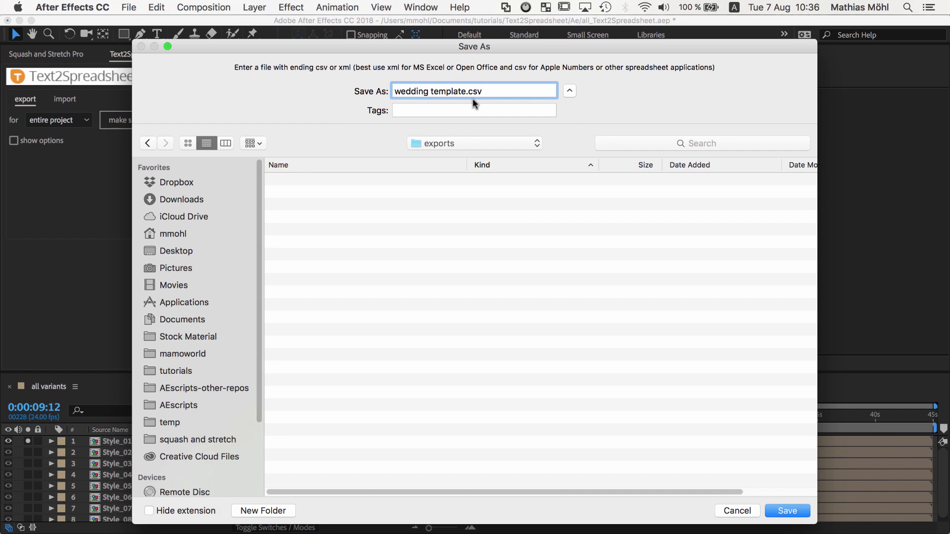
{"action": "left_click", "coordinate": [783, 516]}
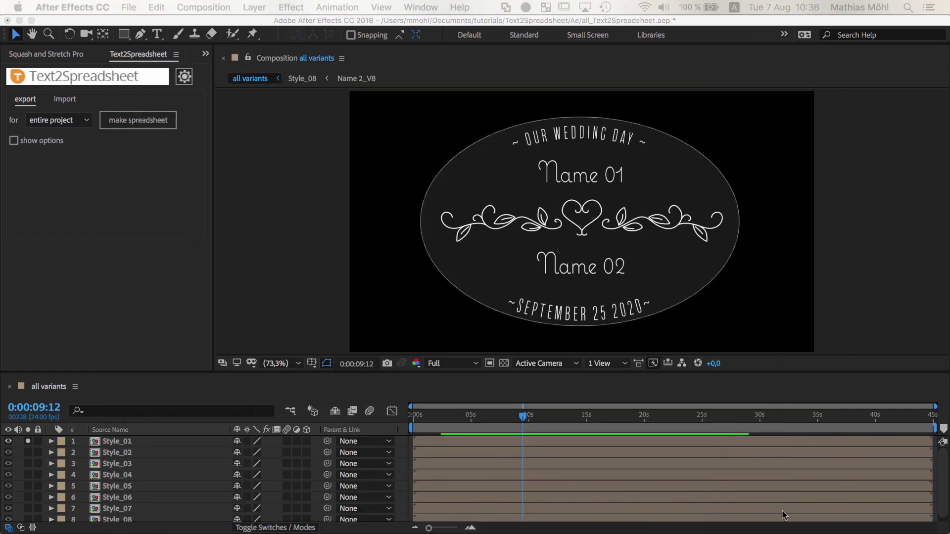
Go to docs.google.com in the browser and create a blank document
{"action": "left_click", "coordinate": [178, 55]}
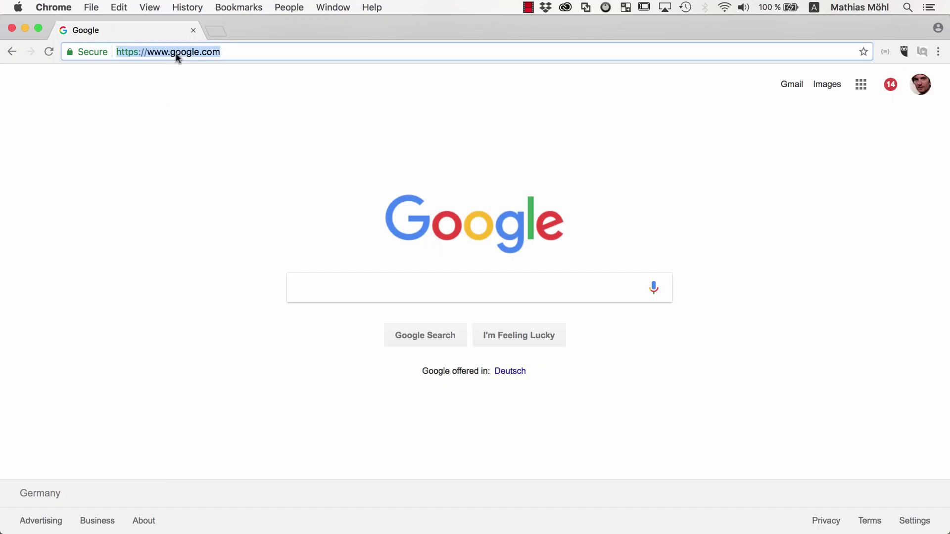
{"action": "type", "text": "docs."}
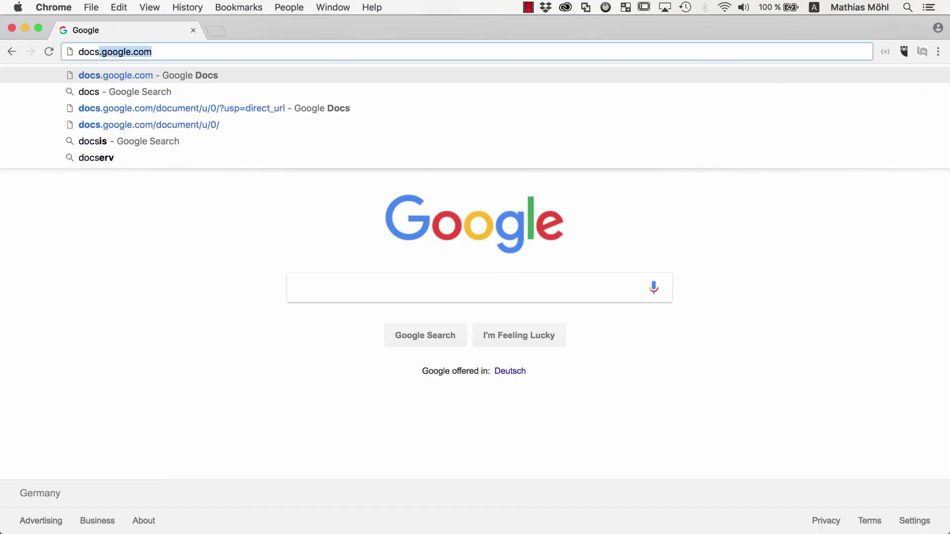
{"action": "type", "text": "google"}
{"action": "key", "text": "Return"}
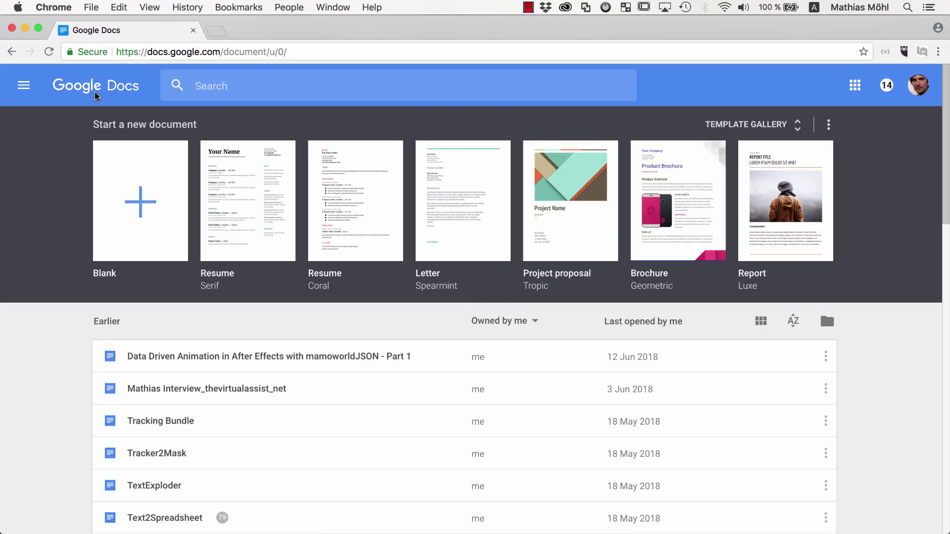
{"action": "left_click", "coordinate": [149, 203]}
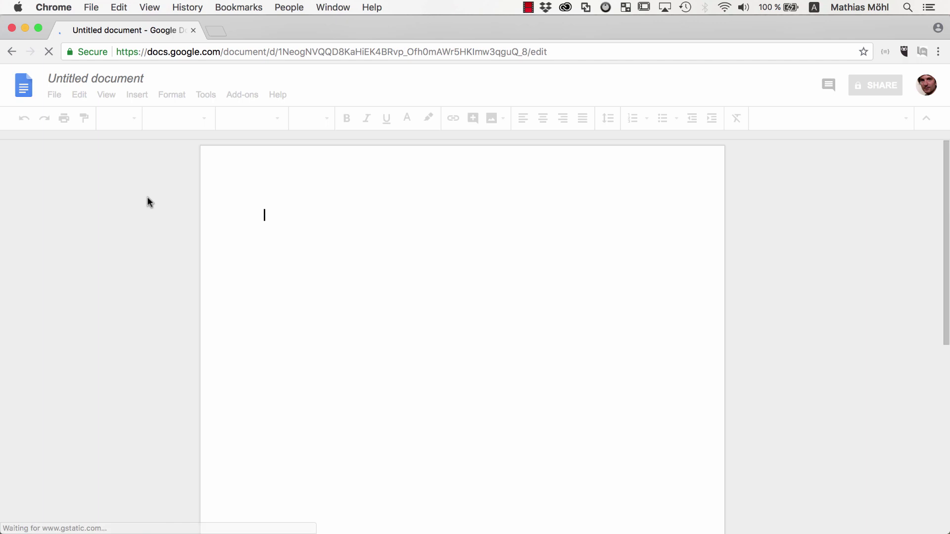
Upload wedding template.csv as a Google Sheet and widen column B to fit the texts
{"action": "left_click", "coordinate": [55, 96]}
{"action": "left_click", "coordinate": [78, 159]}
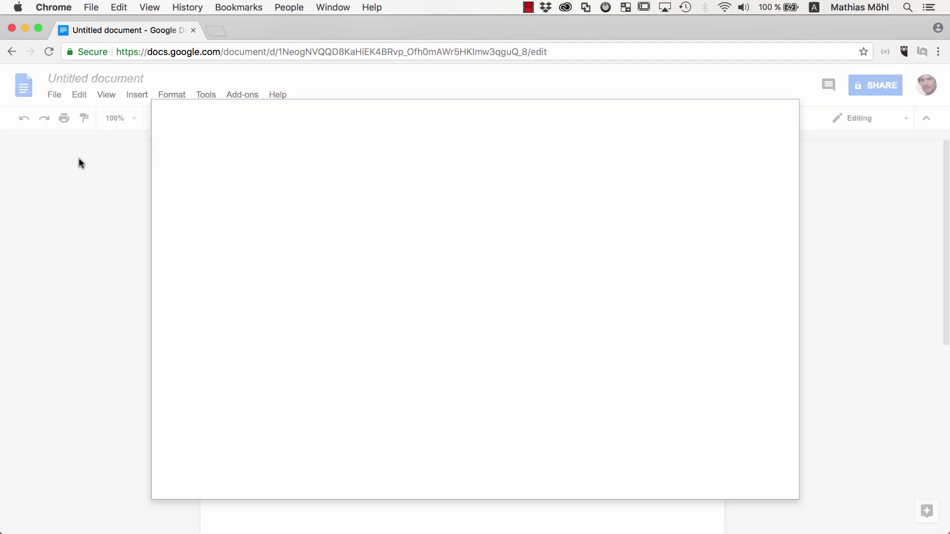
{"action": "left_click", "coordinate": [449, 157]}
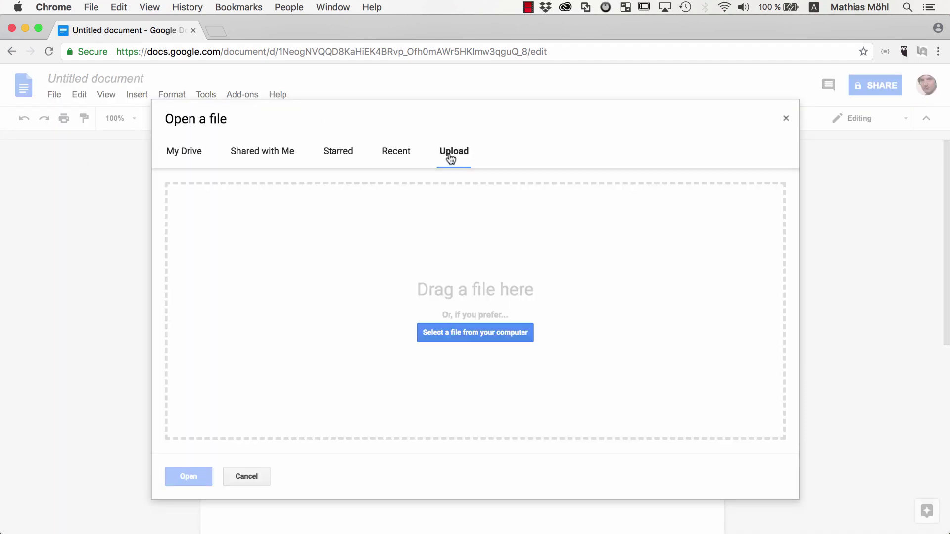
{"action": "left_click", "coordinate": [451, 334]}
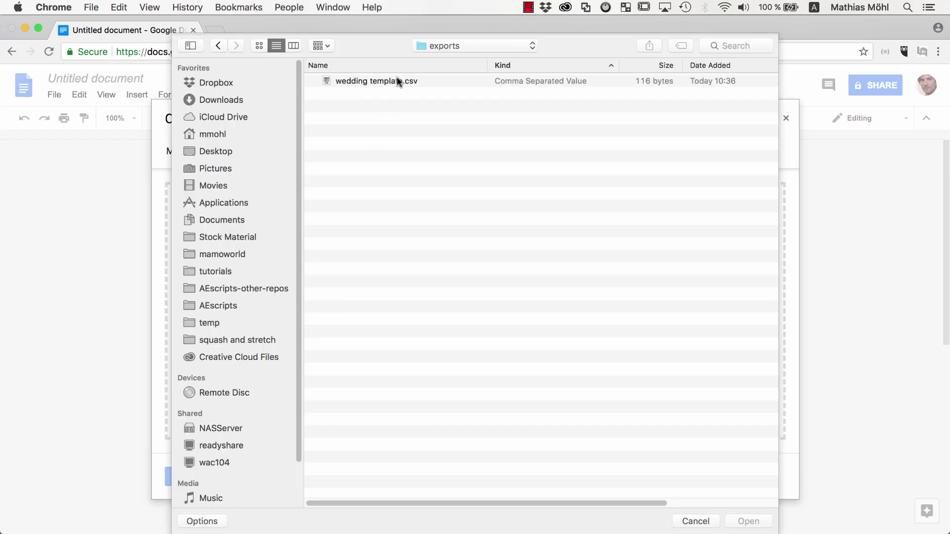
{"action": "double_click", "coordinate": [398, 82]}
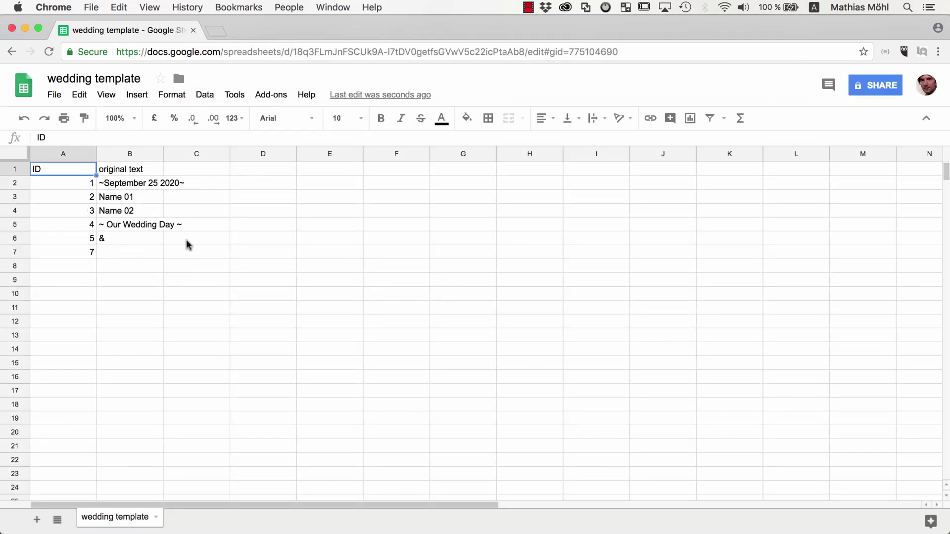
{"action": "left_click_drag", "start_coordinate": [164, 153], "coordinate": [198, 153]}
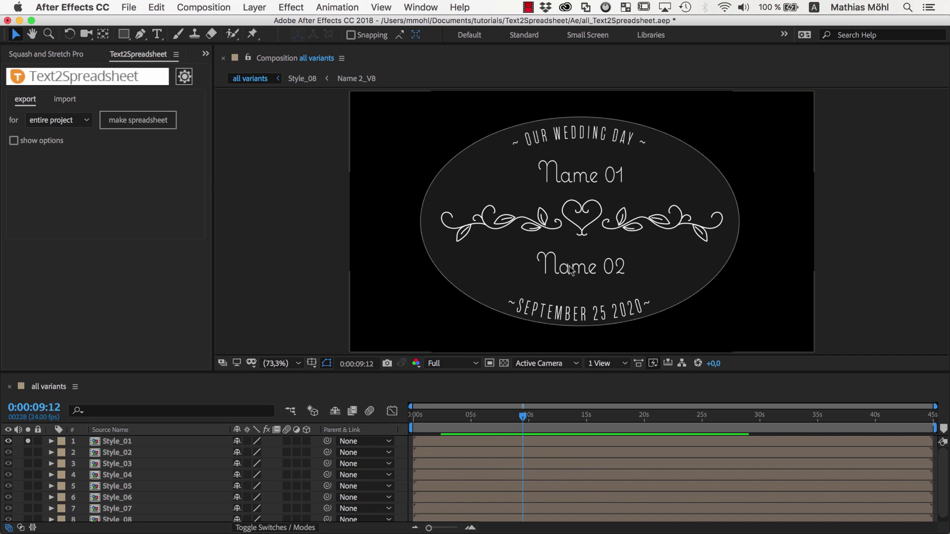
Solo Style_02, then Style_03, enable show options, and return to the Chrome sheet
{"action": "left_click", "coordinate": [27, 452], "text": "alt"}
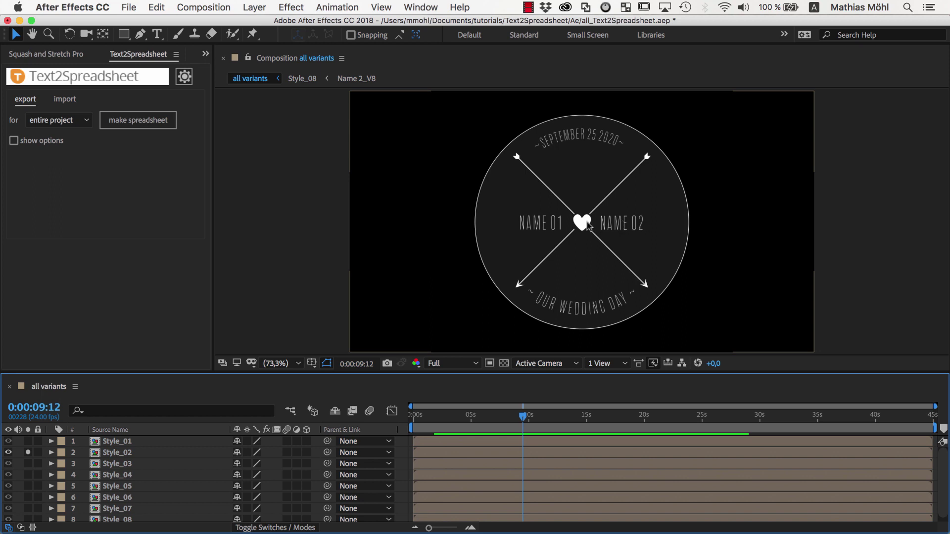
{"action": "left_click", "coordinate": [28, 463], "text": "alt"}
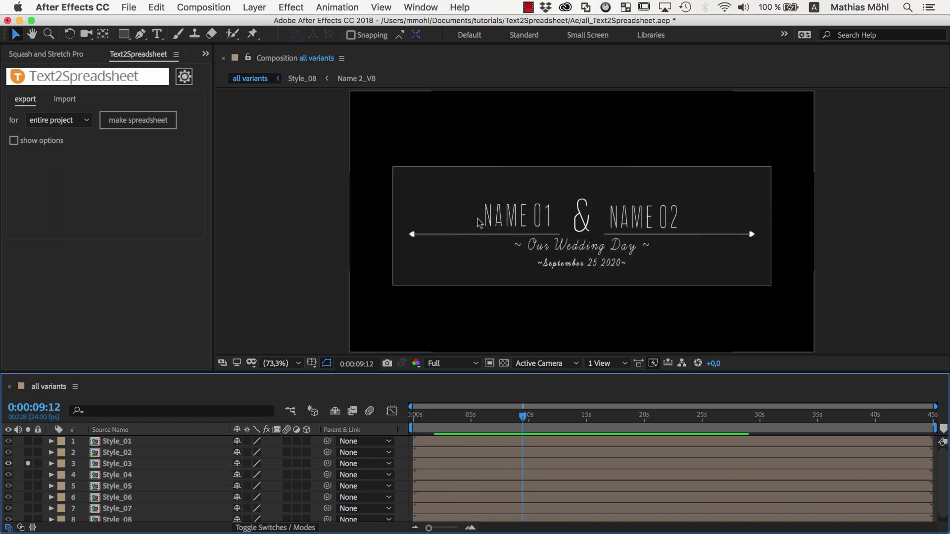
{"action": "left_click", "coordinate": [14, 141]}
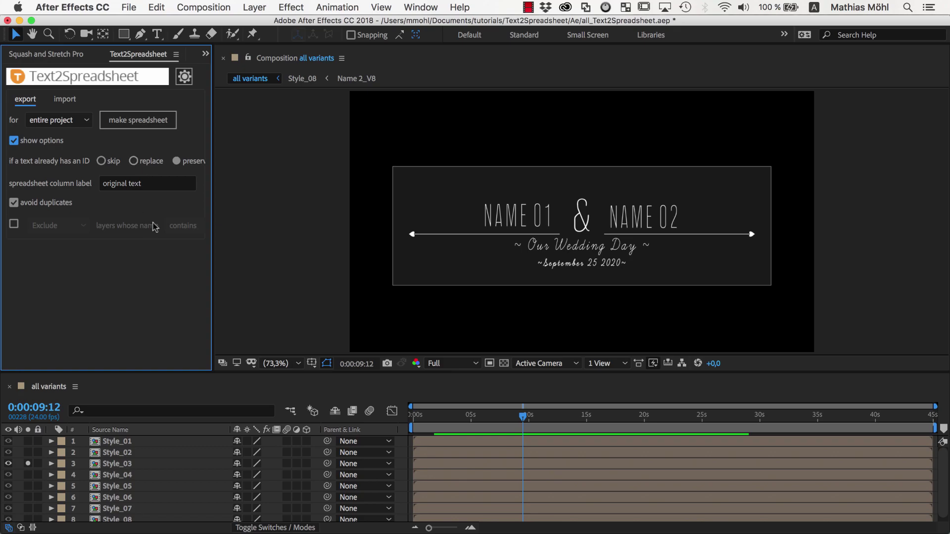
{"action": "key", "text": "super+Tab"}
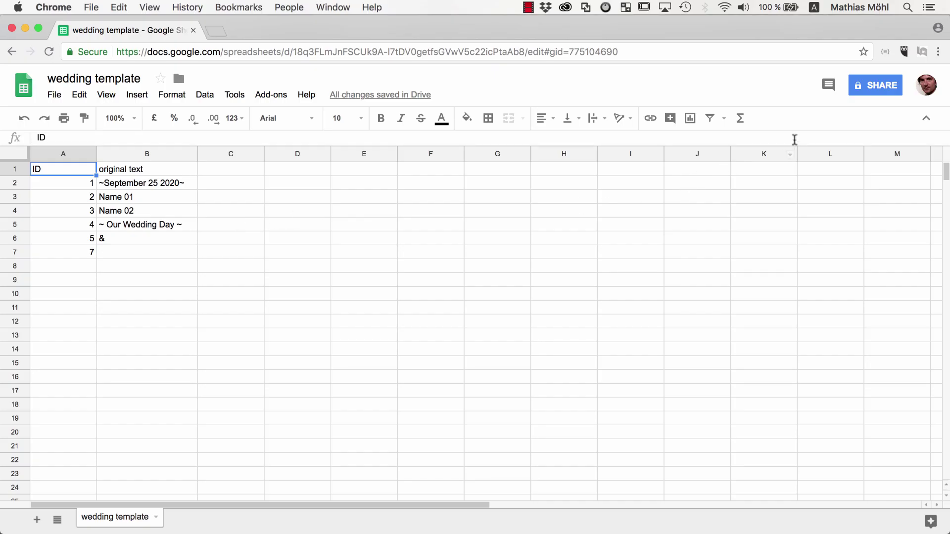
Turn on the sheet's shareable link with 'can edit' access and copy the URL
{"action": "left_click", "coordinate": [882, 91]}
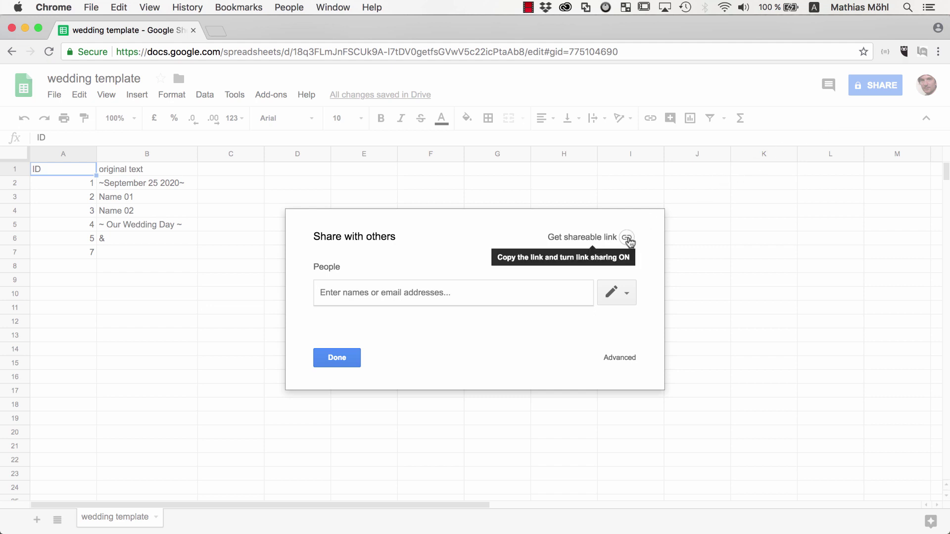
{"action": "left_click", "coordinate": [627, 238]}
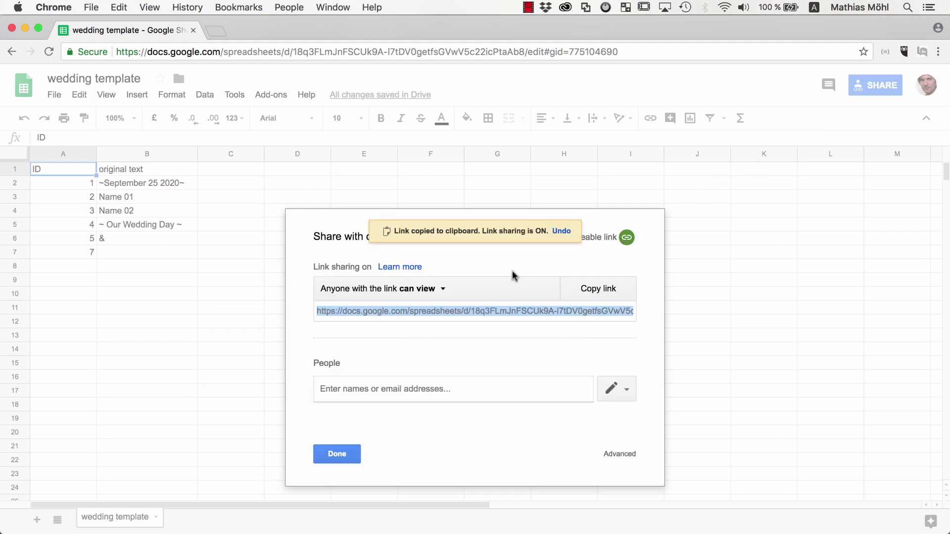
{"action": "left_click", "coordinate": [425, 292]}
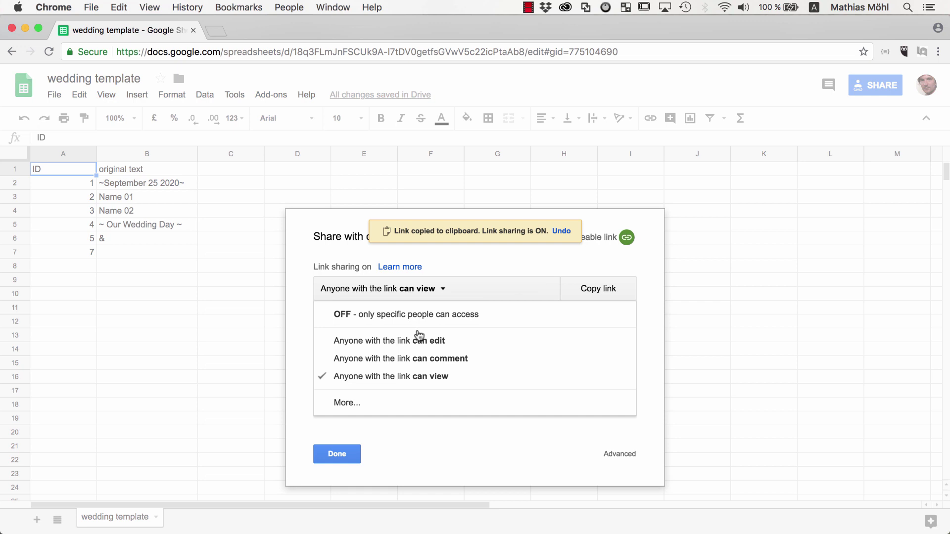
{"action": "left_click", "coordinate": [419, 346]}
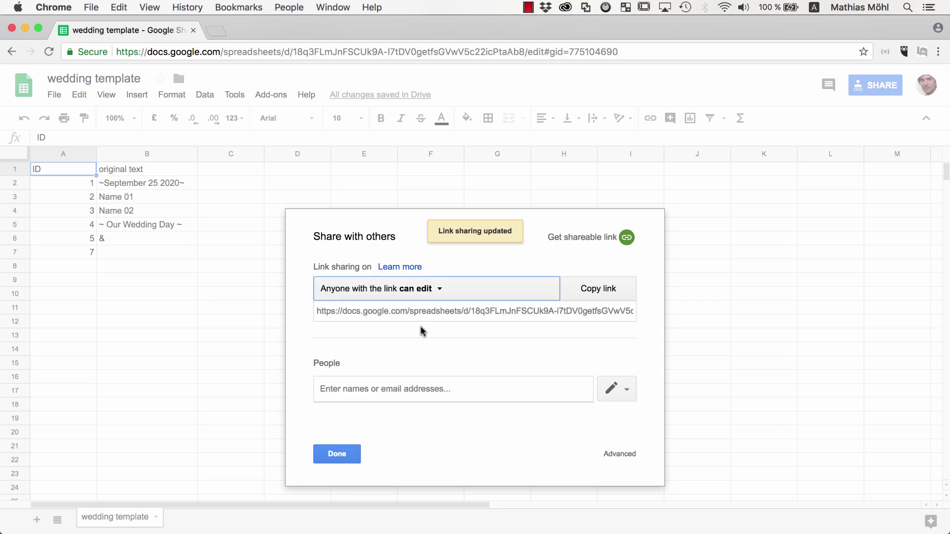
{"action": "left_click", "coordinate": [426, 312]}
{"action": "right_click", "coordinate": [427, 311]}
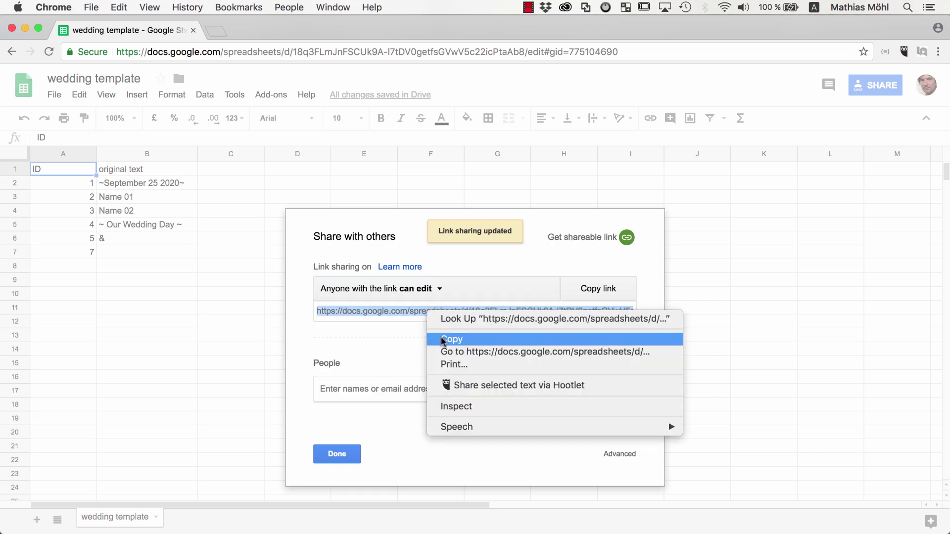
{"action": "left_click", "coordinate": [443, 337]}
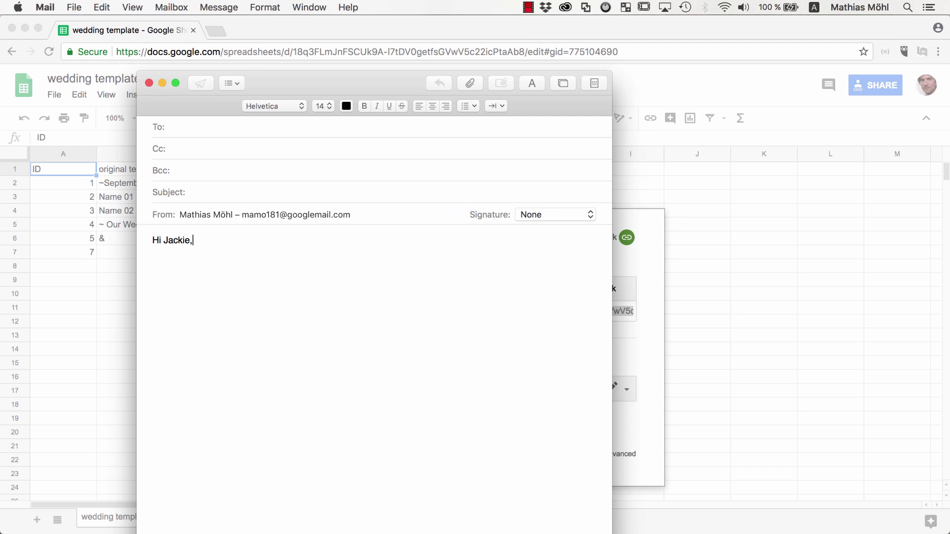
Write a greeting and the design-change request in the Mail body, then paste the sheet link
{"action": "type", "text": "hi Peter,"}
{"action": "key", "text": "Return"}
{"action": "key", "text": "Return"}
{"action": "type", "text": "here are the design"}
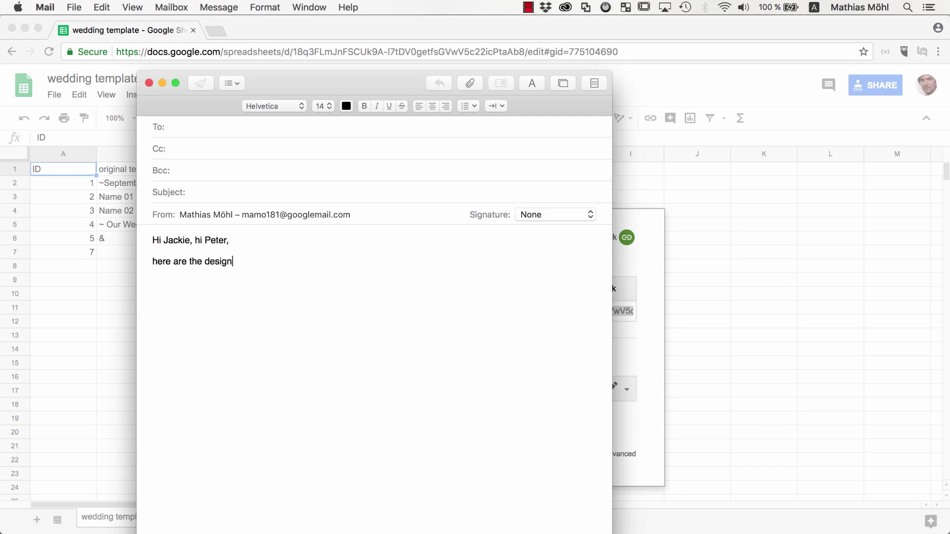
{"action": "type", "text": "s for the title of your weddin"}
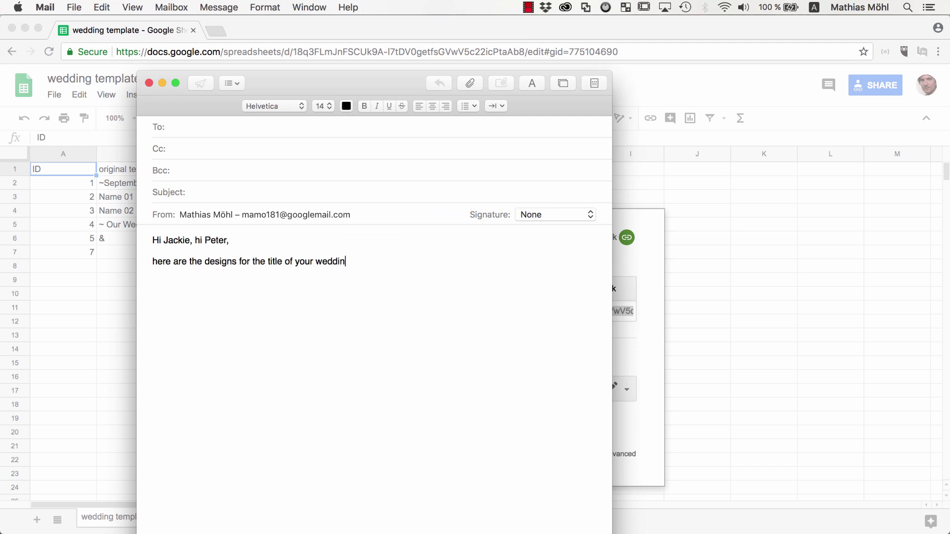
{"action": "type", "text": "g video. If you want me to change any of the texts"}
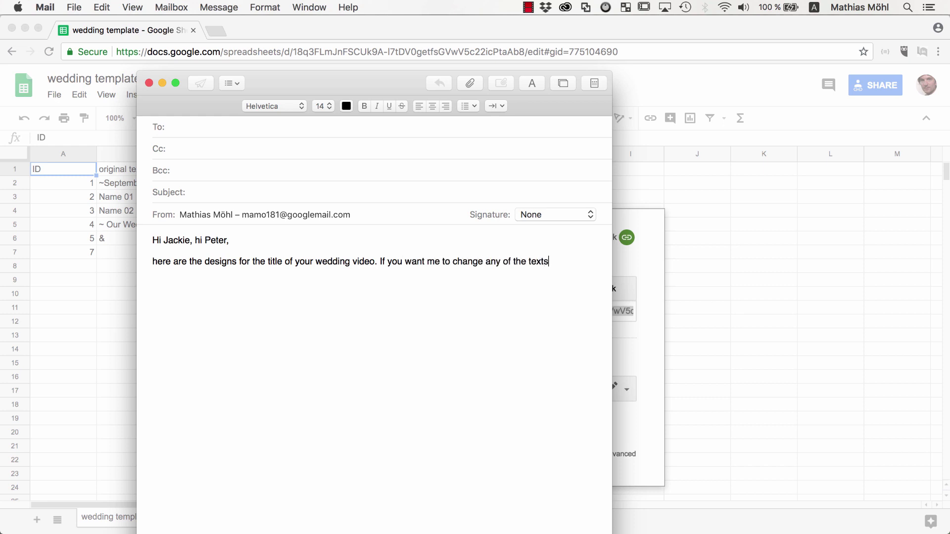
{"action": "type", "text": ", please just update them in the fo"}
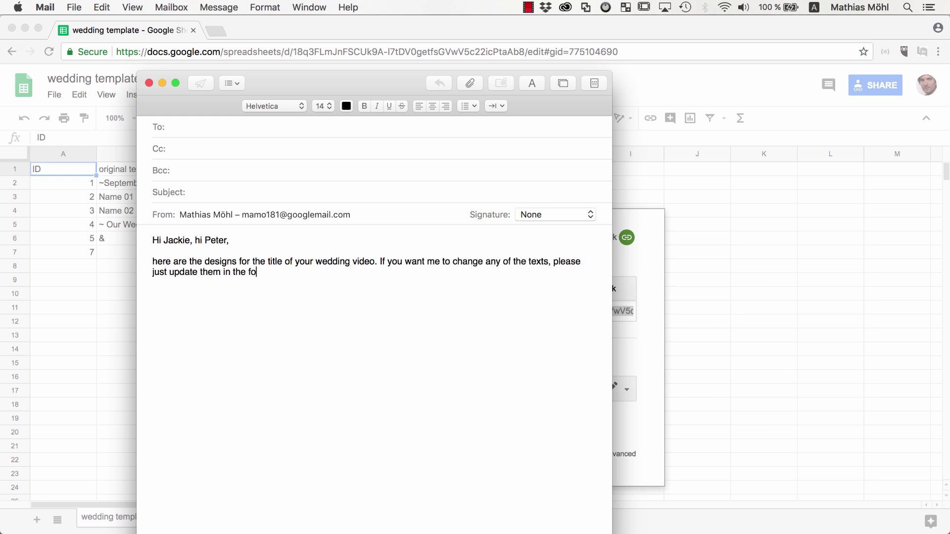
{"action": "type", "text": "llowing spreadsheet:"}
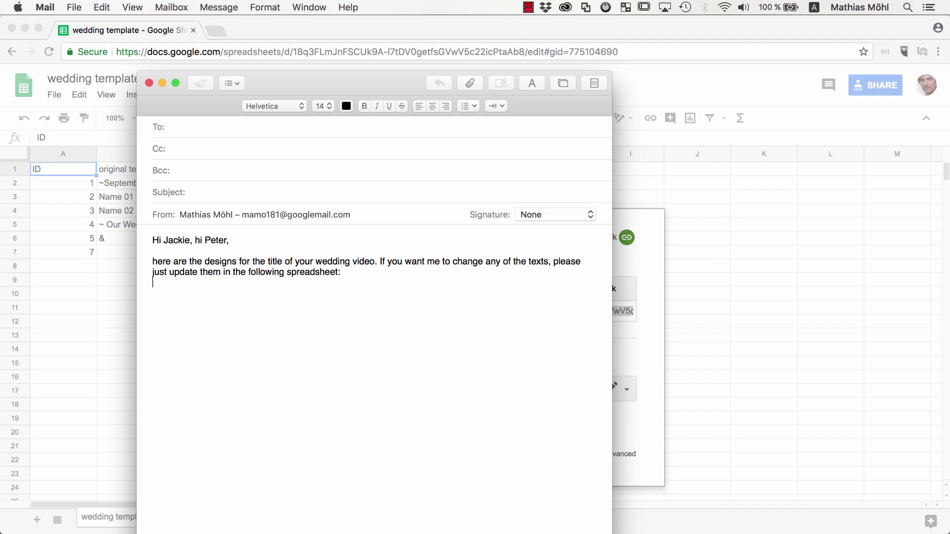
{"action": "key", "text": "Return"}
{"action": "key", "text": "super+v"}
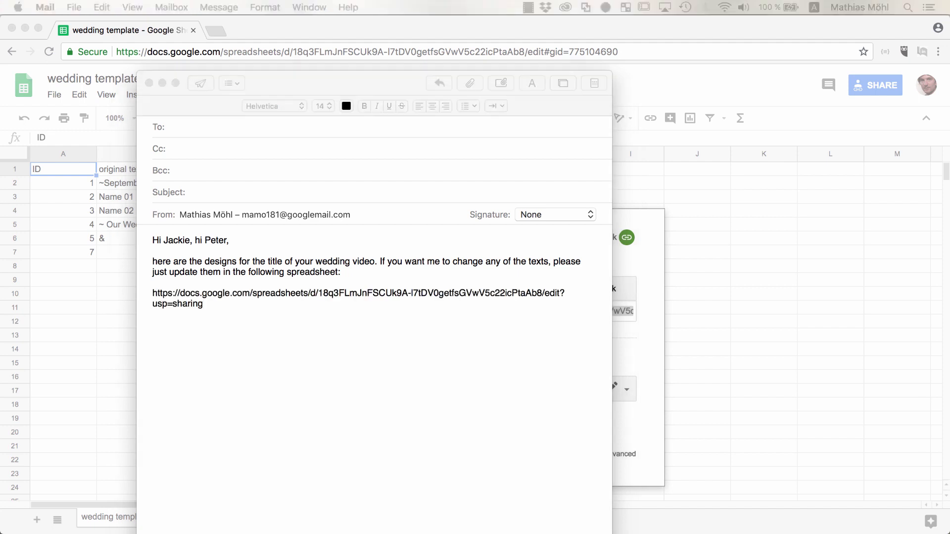
Add the wedding title images to the message, then return to the sheet and close sharing
{"action": "left_click_drag", "start_coordinate": [342, 531], "coordinate": [163, 331]}
{"action": "left_click_drag", "start_coordinate": [607, 429], "coordinate": [613, 287]}
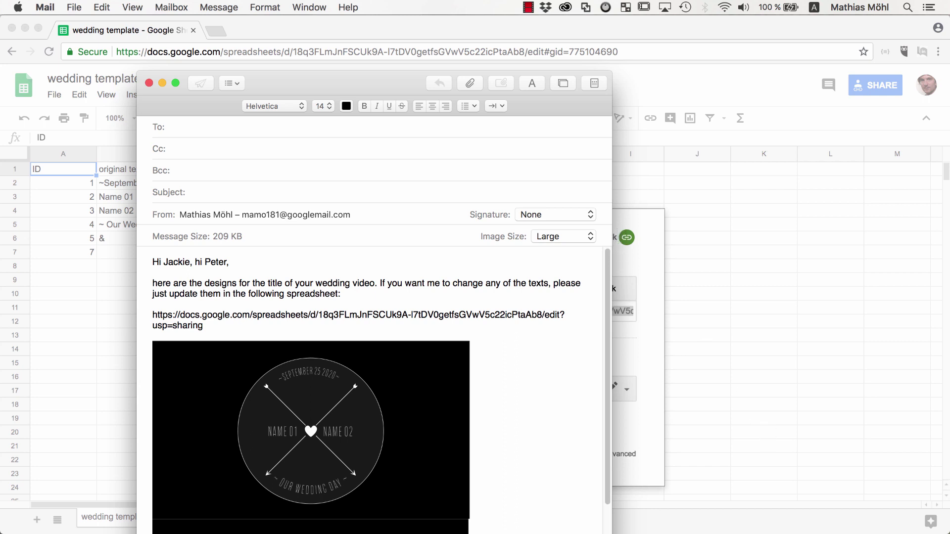
{"action": "left_click", "coordinate": [692, 370]}
{"action": "left_click", "coordinate": [335, 457]}
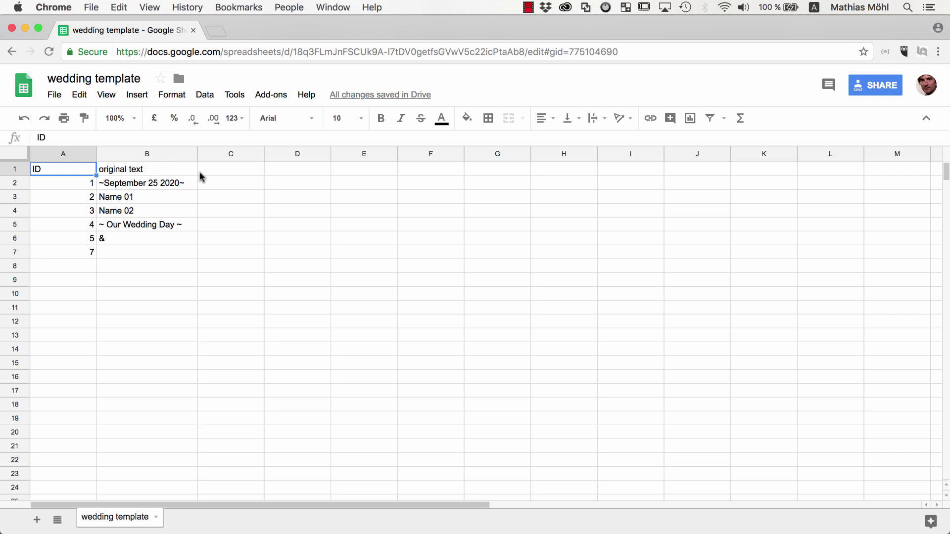
Enter Variant 1 in C1, the couple's names in C3–C4, ~September 01 2018~ in C2; widen column C
{"action": "left_click", "coordinate": [218, 171]}
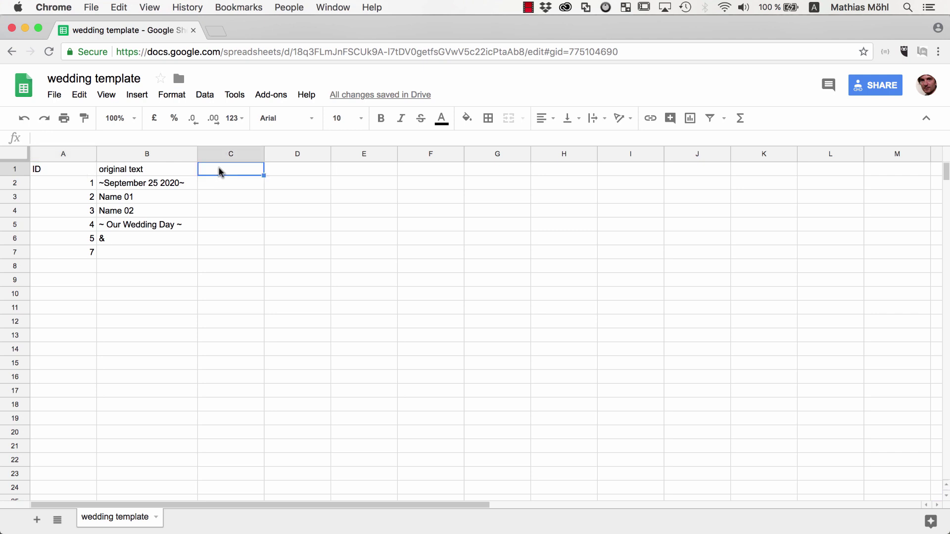
{"action": "type", "text": "Variant 1"}
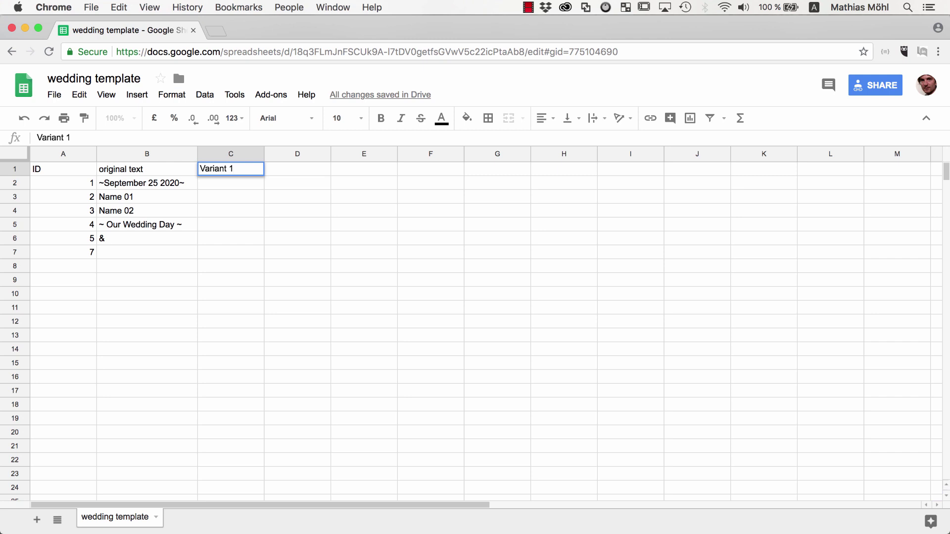
{"action": "left_click", "coordinate": [213, 198]}
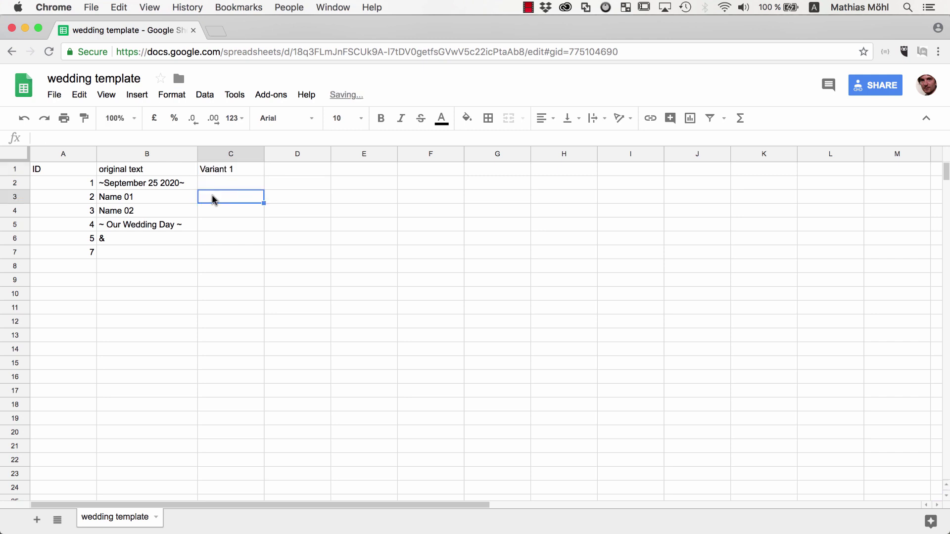
{"action": "type", "text": "Peter"}
{"action": "left_click", "coordinate": [212, 205]}
{"action": "type", "text": "Jackie"}
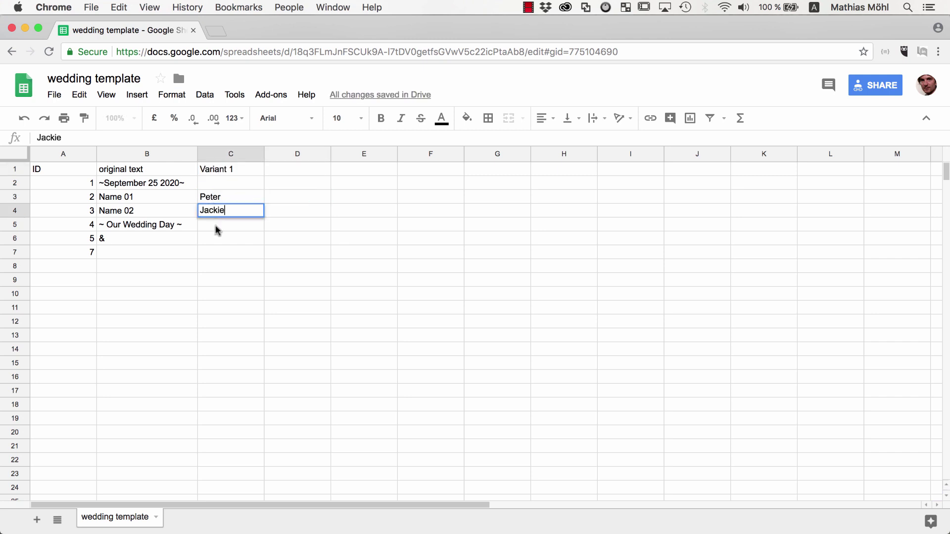
{"action": "left_click", "coordinate": [216, 182]}
{"action": "type", "text": "~September"}
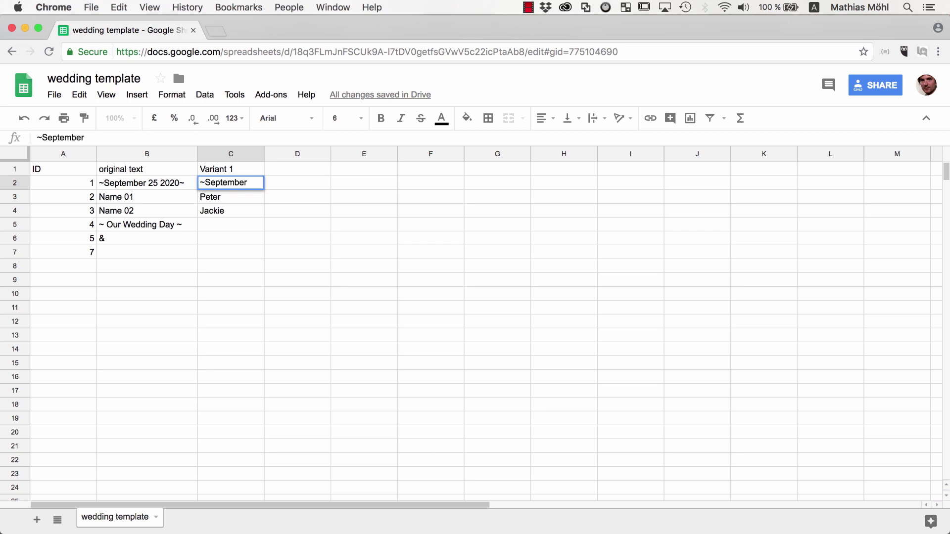
{"action": "type", "text": " 01 2018~"}
{"action": "left_click", "coordinate": [231, 224]}
{"action": "left_click_drag", "start_coordinate": [264, 153], "coordinate": [303, 153]}
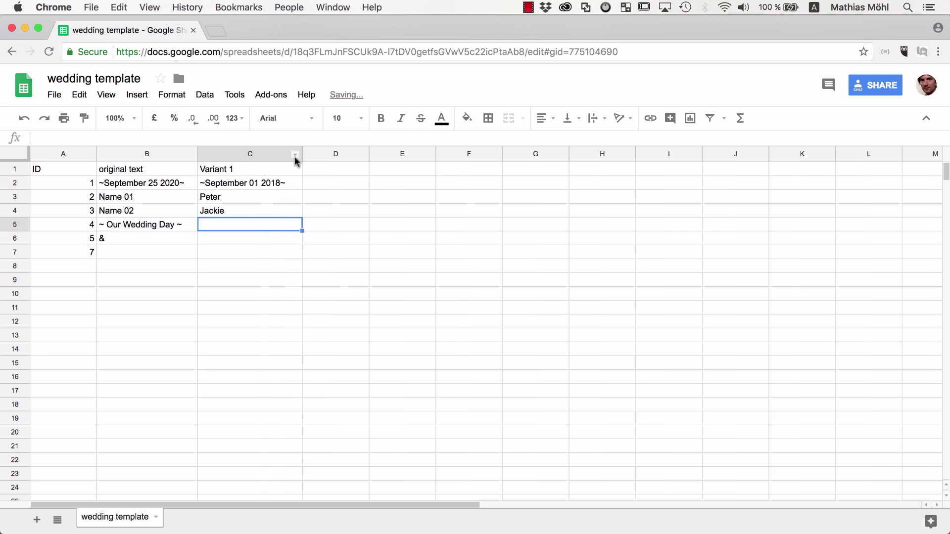
Copy ~ Our Wedding Day ~ from B5 to C5 and & from B6 to C6
{"action": "left_click", "coordinate": [155, 226]}
{"action": "key", "text": "super+c"}
{"action": "left_click", "coordinate": [247, 226]}
{"action": "key", "text": "super+v"}
{"action": "left_click", "coordinate": [116, 239]}
{"action": "key", "text": "super+c"}
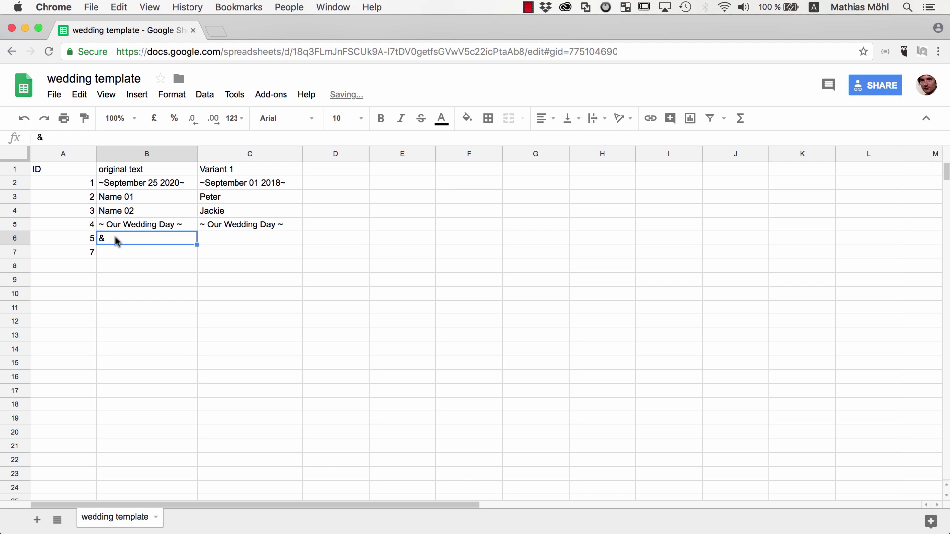
{"action": "left_click", "coordinate": [218, 239]}
{"action": "key", "text": "super+v"}
{"action": "left_click", "coordinate": [225, 255]}
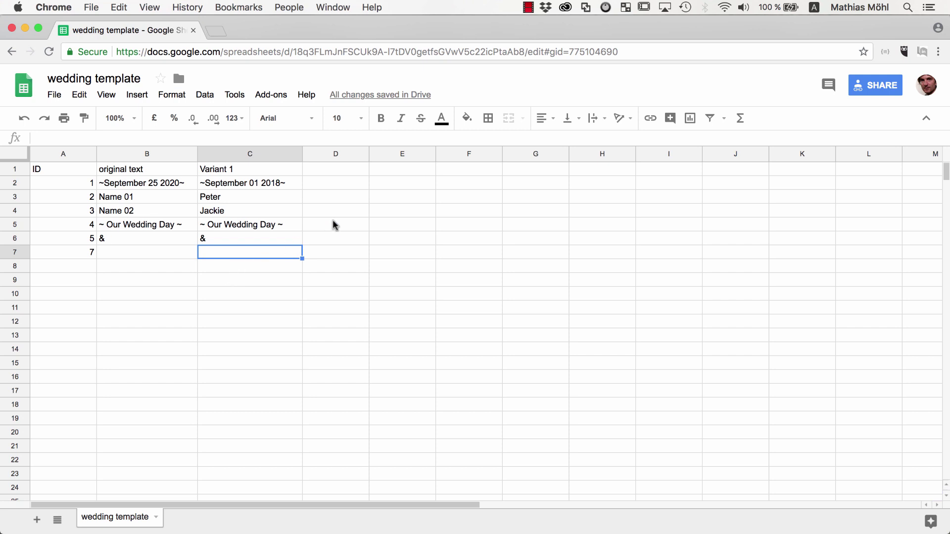
Head column D 'Google & Ae variant' and enter learn today and After Effects in D2–D3
{"action": "left_click", "coordinate": [328, 171]}
{"action": "type", "text": "Goog"}
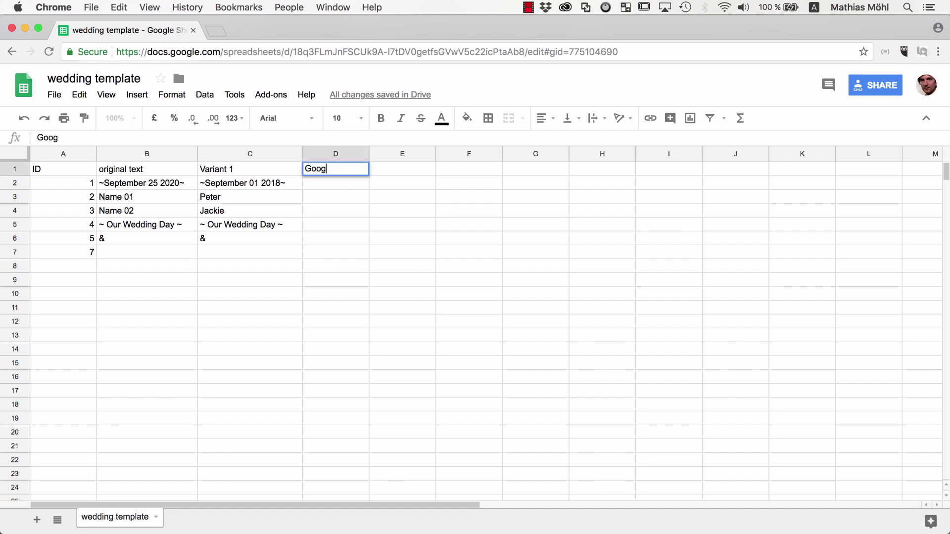
{"action": "type", "text": "le & Ae variant"}
{"action": "left_click", "coordinate": [333, 184]}
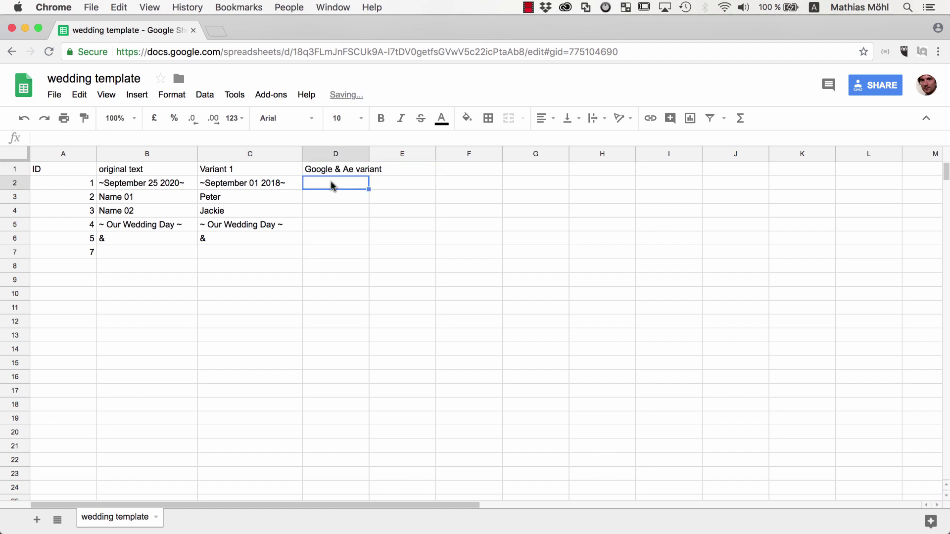
{"action": "type", "text": "learn today"}
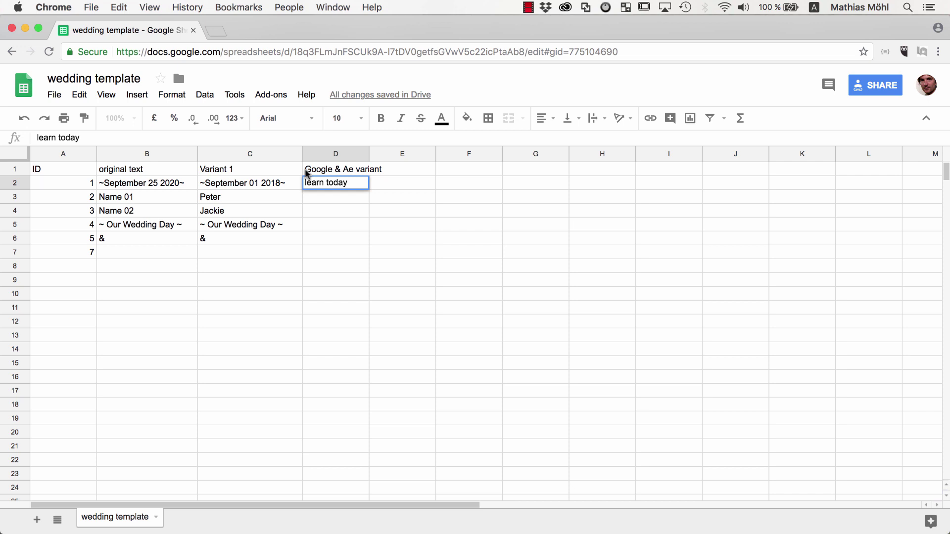
{"action": "left_click", "coordinate": [318, 197]}
{"action": "type", "text": "After Effects"}
Fill D4–D6 with Google Docs, Great Combination and &
{"action": "left_click", "coordinate": [318, 211]}
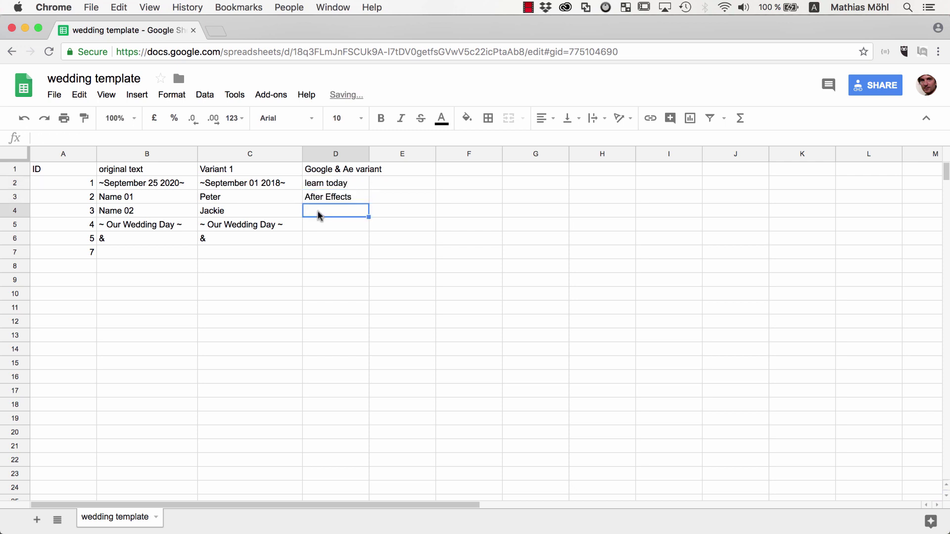
{"action": "type", "text": "Google Docs"}
{"action": "left_click", "coordinate": [318, 224]}
{"action": "type", "text": "G"}
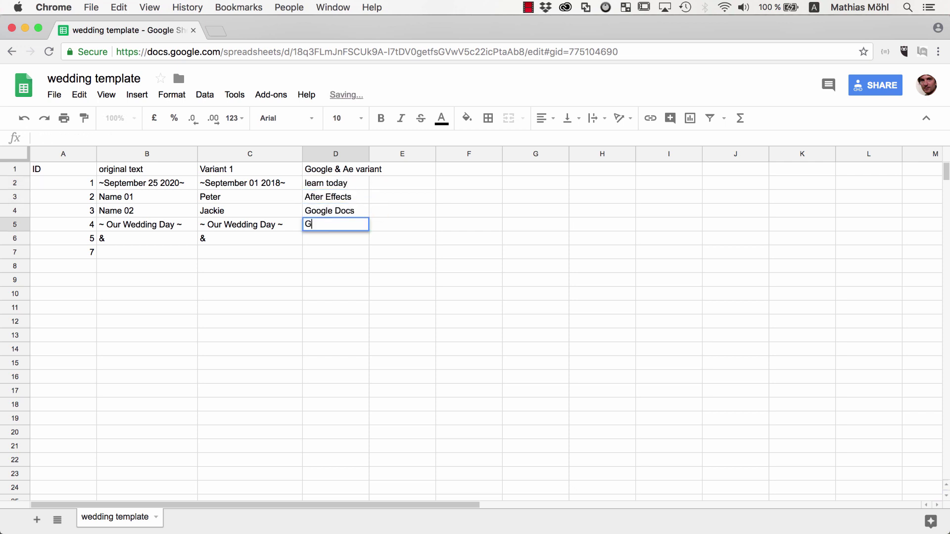
{"action": "type", "text": "reat Combination"}
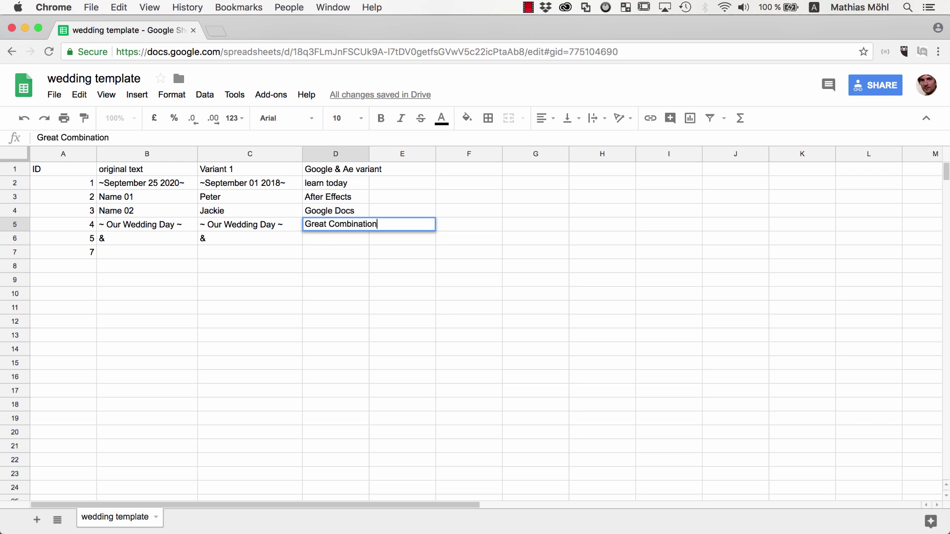
{"action": "left_click", "coordinate": [326, 239]}
{"action": "type", "text": "&"}
{"action": "left_click", "coordinate": [324, 252]}
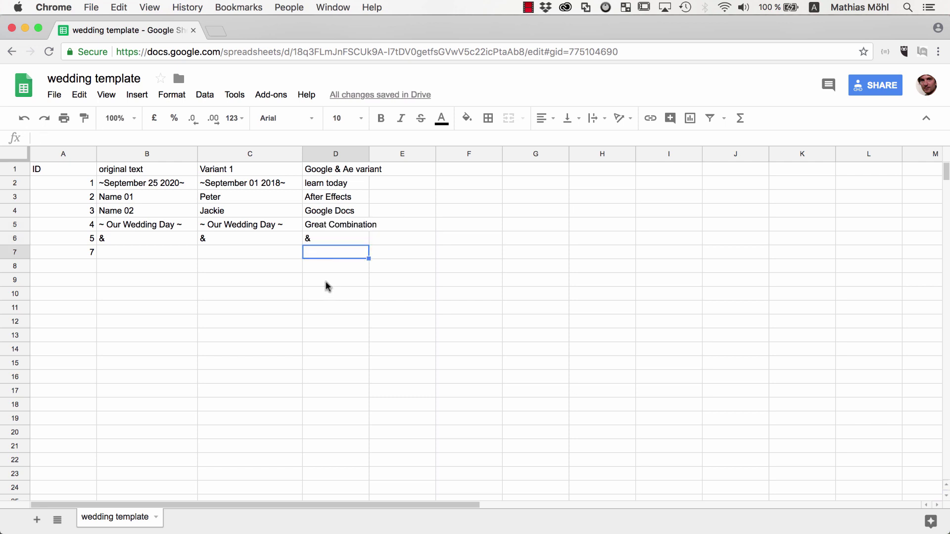
Download the wedding template sheet as Comma-separated values (.csv, current sheet)
{"action": "left_click", "coordinate": [56, 96]}
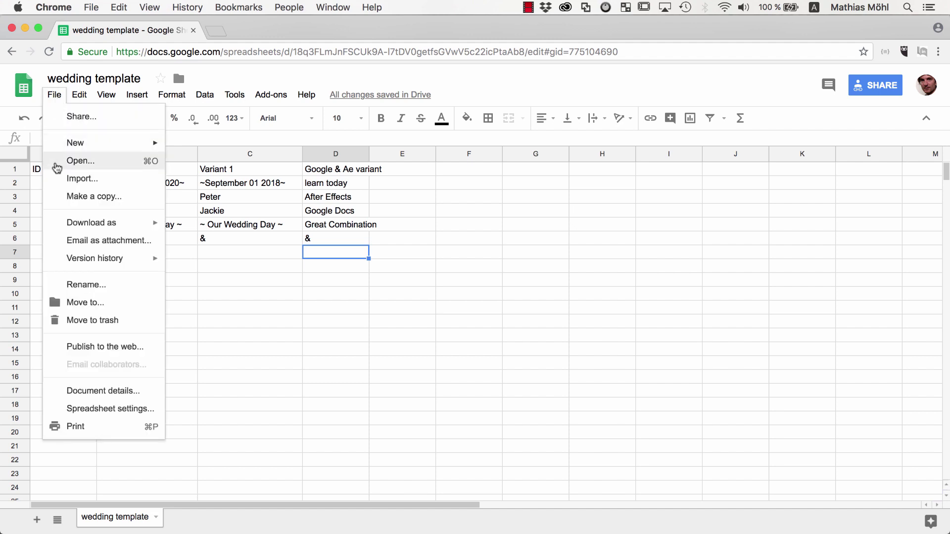
{"action": "mouse_move", "coordinate": [85, 226]}
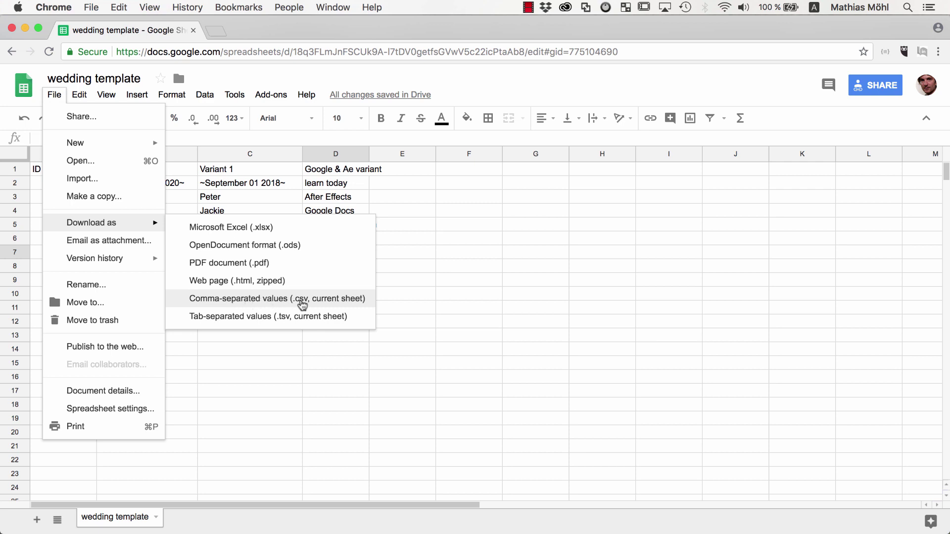
{"action": "left_click", "coordinate": [302, 303]}
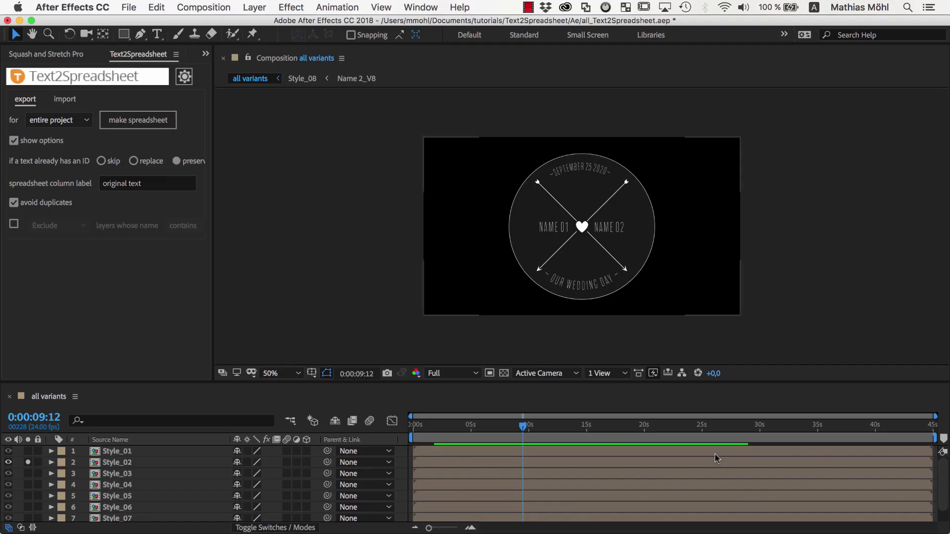
Import the wedding template CSV's Variant 1 column via Text2Spreadsheet, then solo only Style_01
{"action": "left_click", "coordinate": [72, 105]}
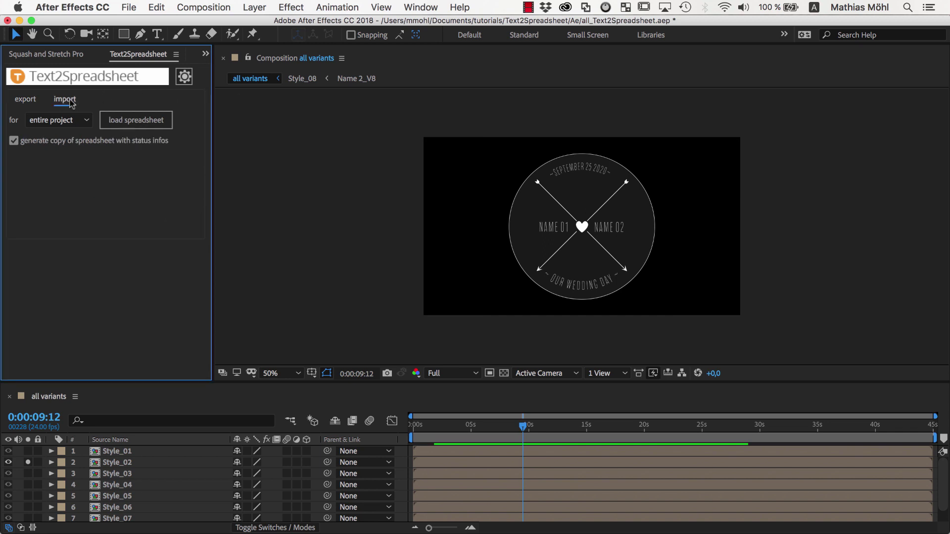
{"action": "left_click", "coordinate": [110, 122]}
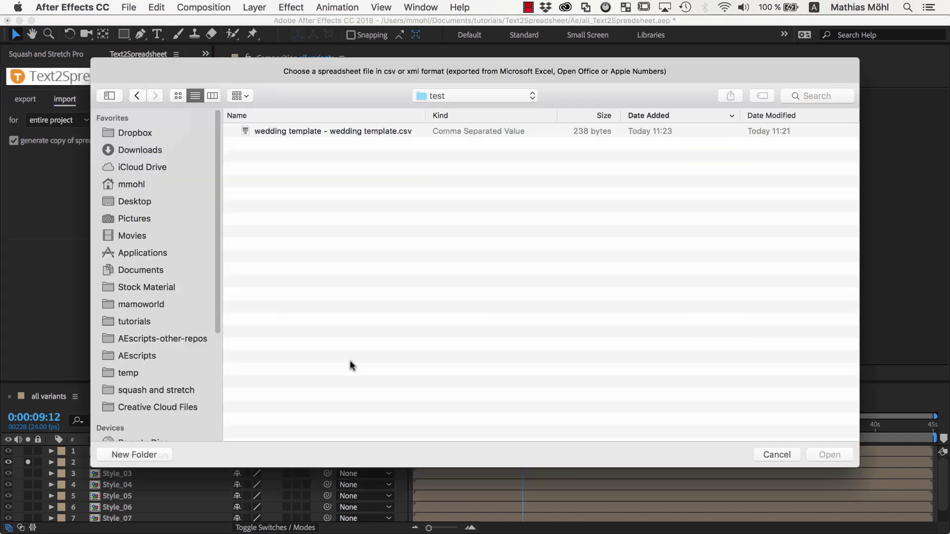
{"action": "left_click", "coordinate": [355, 132]}
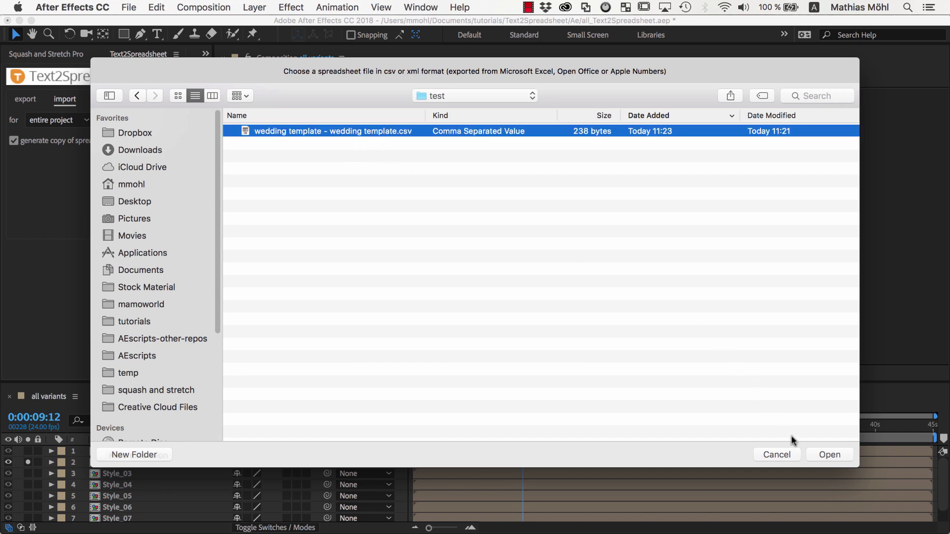
{"action": "left_click", "coordinate": [817, 455]}
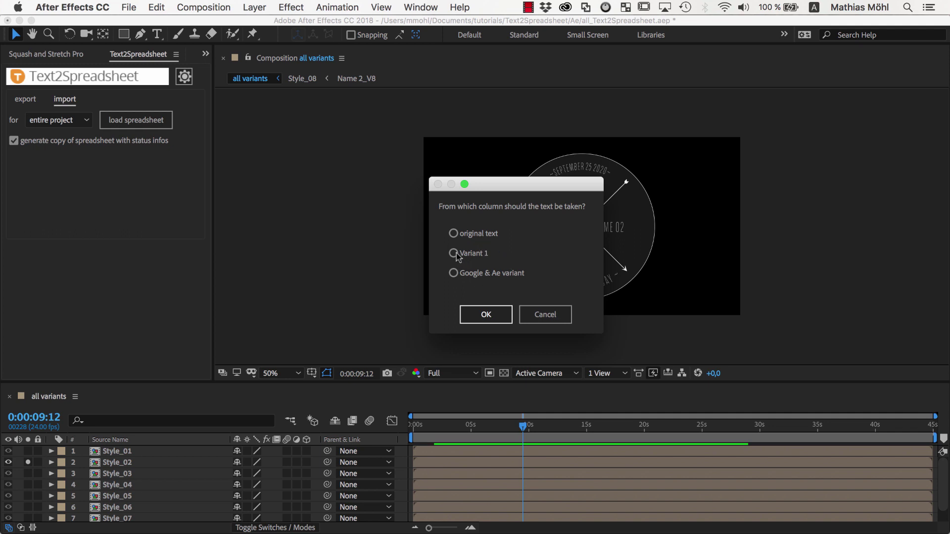
{"action": "left_click", "coordinate": [483, 314]}
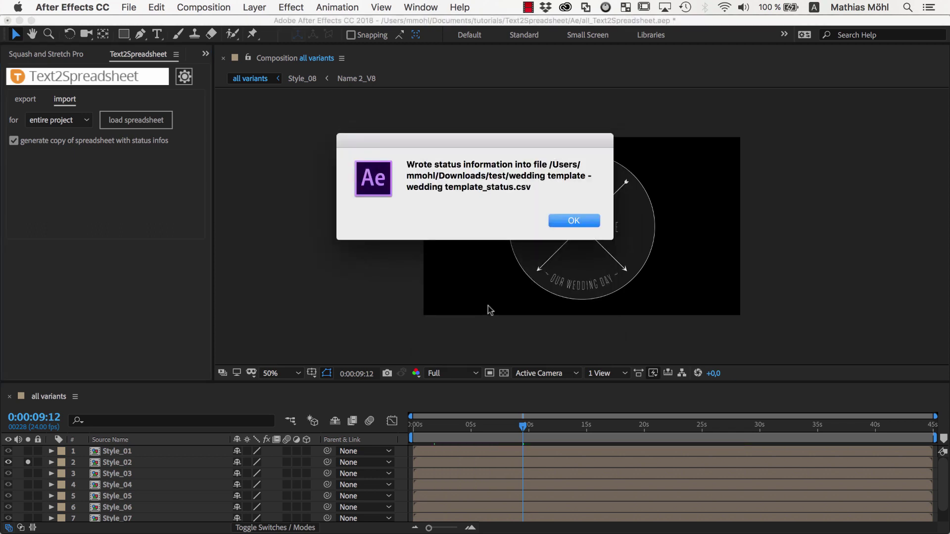
{"action": "left_click", "coordinate": [573, 222]}
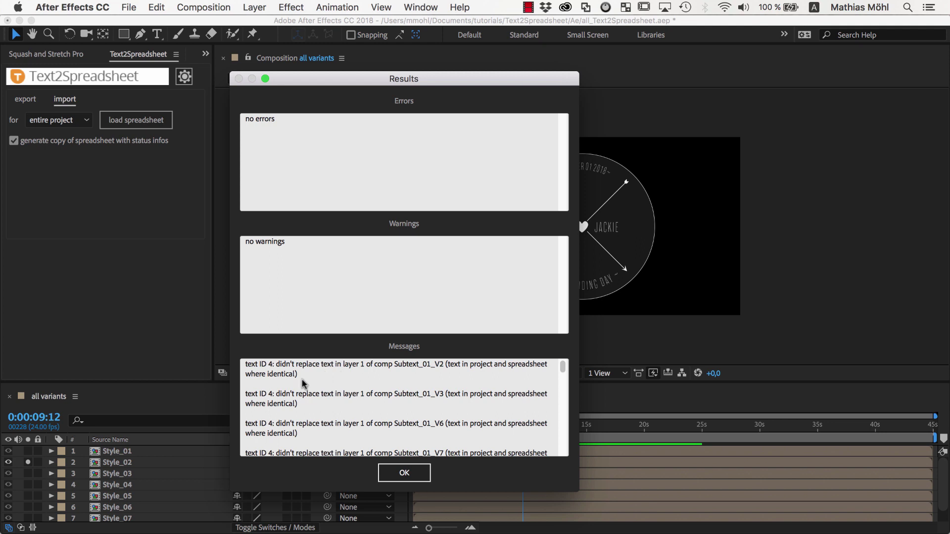
{"action": "left_click", "coordinate": [412, 473]}
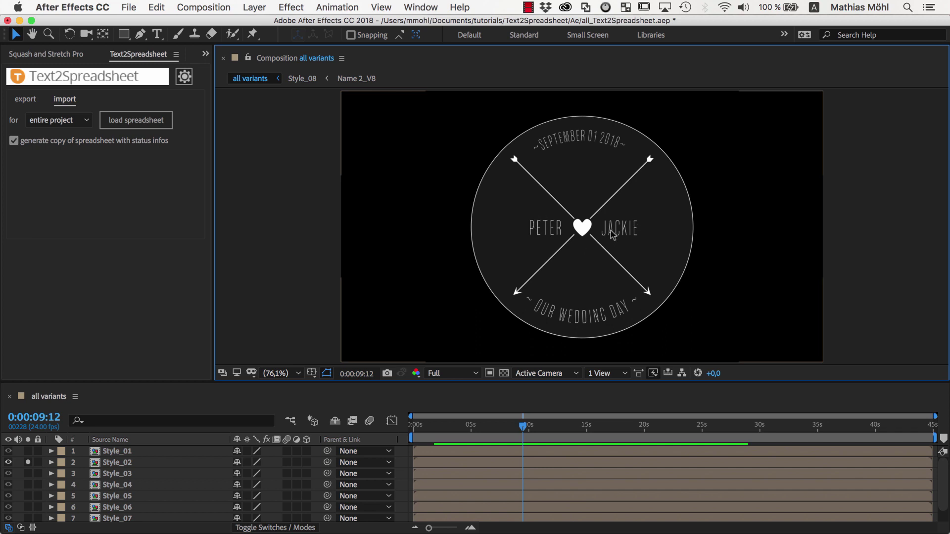
{"action": "left_click", "coordinate": [28, 451]}
{"action": "left_click", "coordinate": [27, 462]}
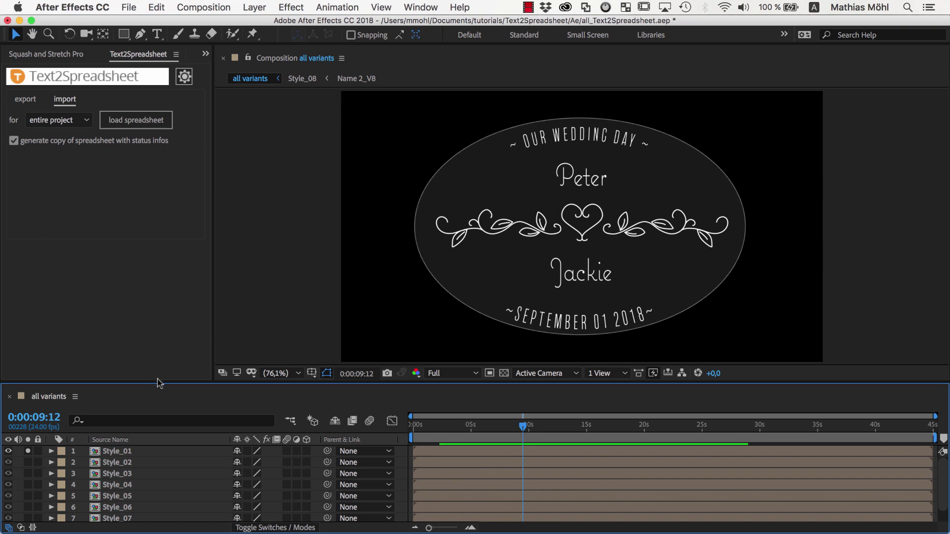
Reload the wedding template CSV, apply its Google & Ae variant column, and dismiss the status and results dialogs
{"action": "left_click", "coordinate": [157, 123]}
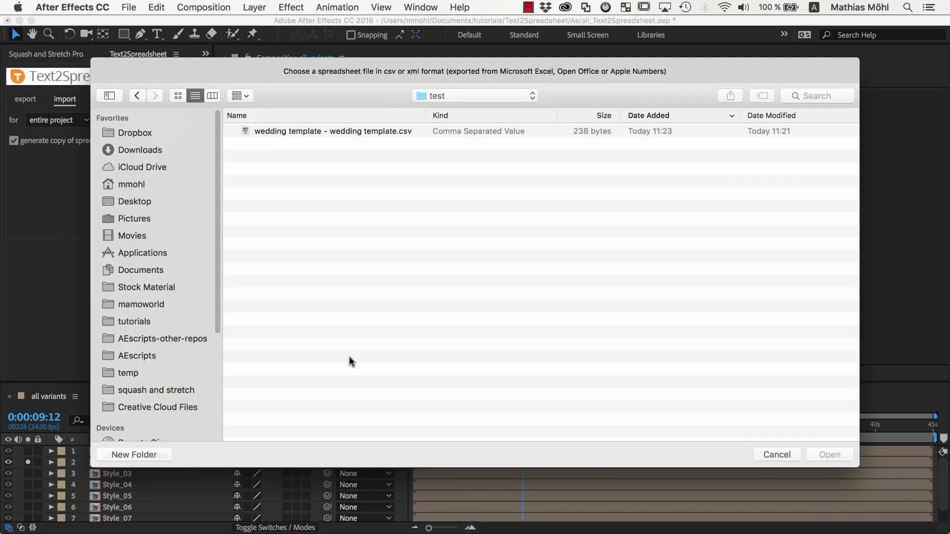
{"action": "left_click", "coordinate": [353, 133]}
{"action": "left_click", "coordinate": [814, 453]}
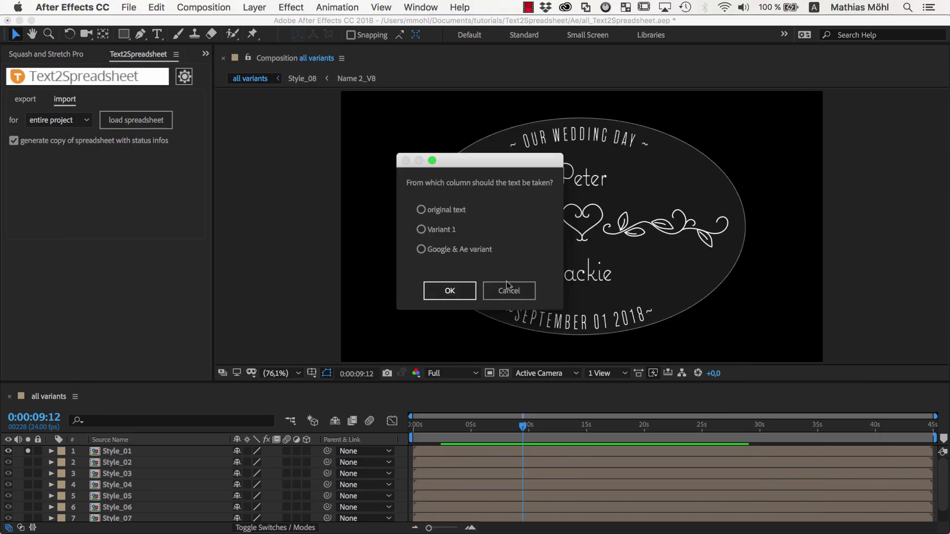
{"action": "left_click", "coordinate": [448, 291]}
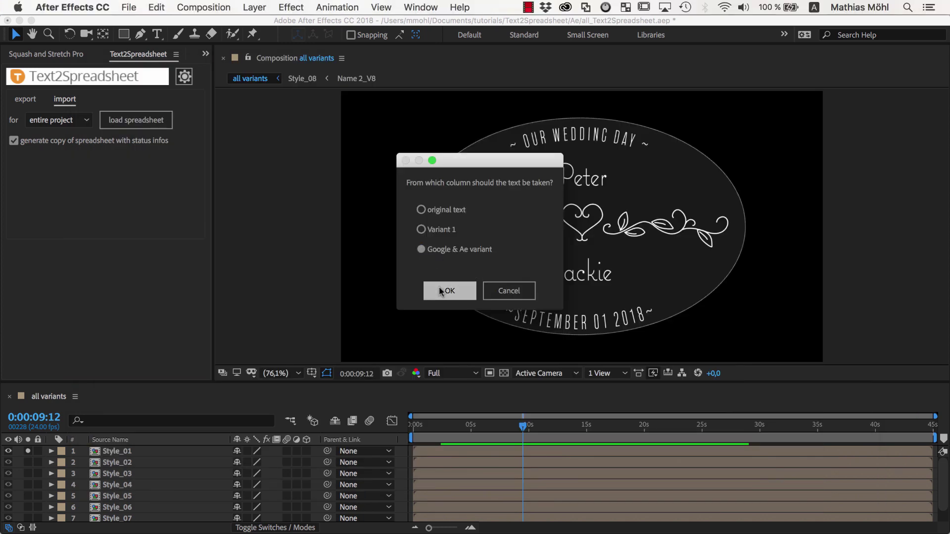
{"action": "left_click", "coordinate": [559, 224]}
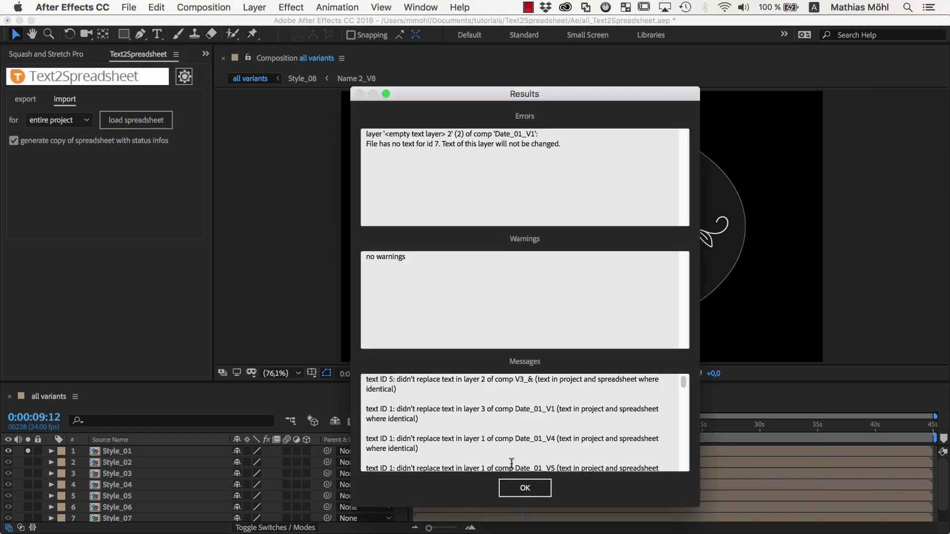
{"action": "left_click", "coordinate": [515, 483]}
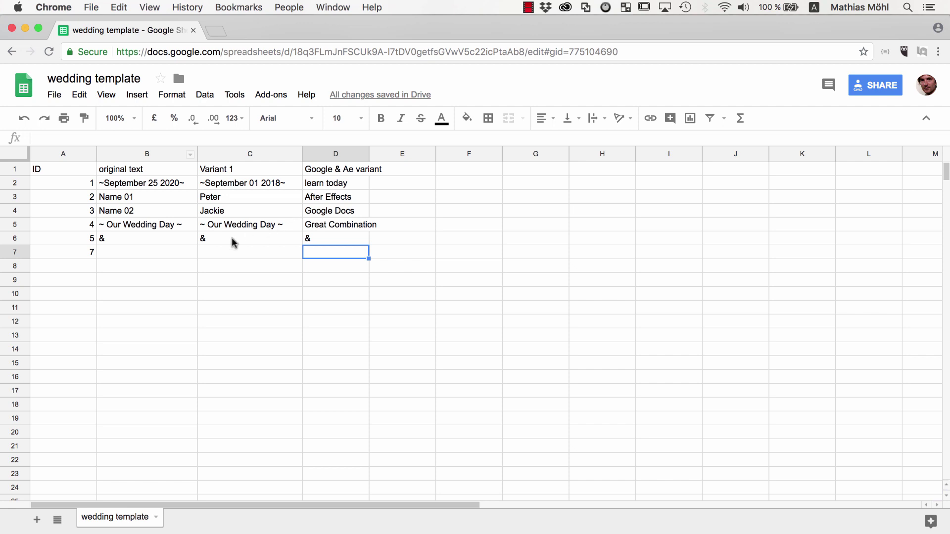
Load aescripts.com/text2spreadsheet in a new browser tab
{"action": "left_click", "coordinate": [216, 31]}
{"action": "type", "text": "aescripts.com/text2"}
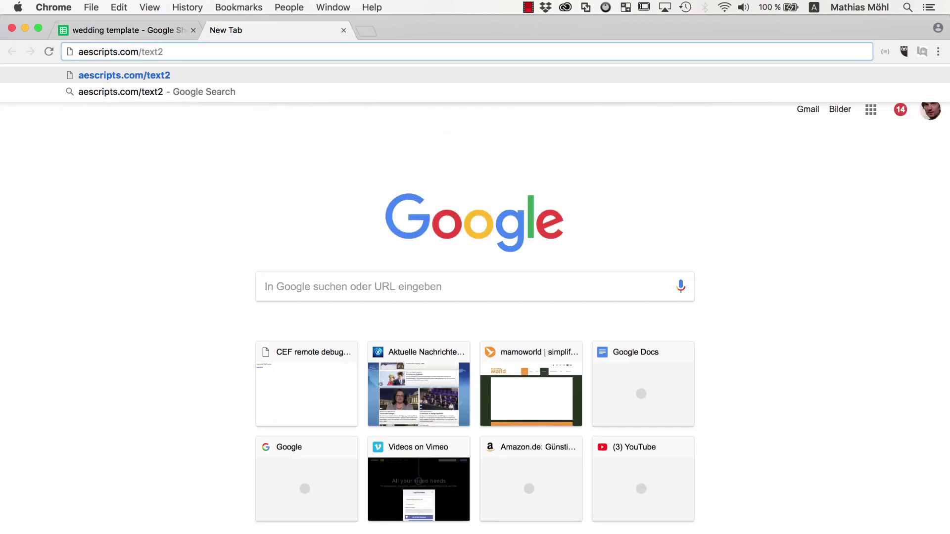
{"action": "type", "text": "spreadsheet"}
{"action": "key", "text": "Return"}
Show the version history and highlight the 1.006 note on improved Google Docs CSV import/export
{"action": "scroll", "coordinate": [947, 128], "scroll_direction": "down", "scroll_amount": 2}
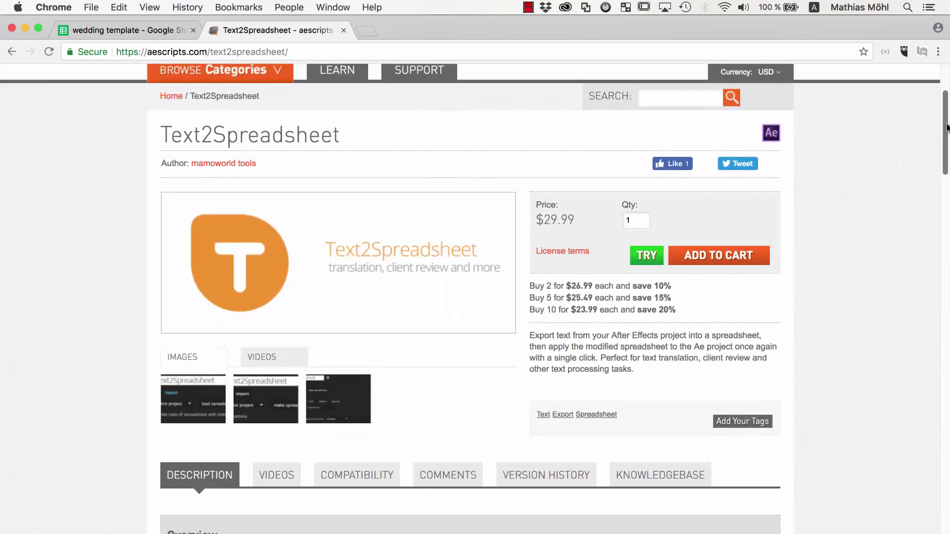
{"action": "left_click_drag", "start_coordinate": [946, 128], "coordinate": [946, 134]}
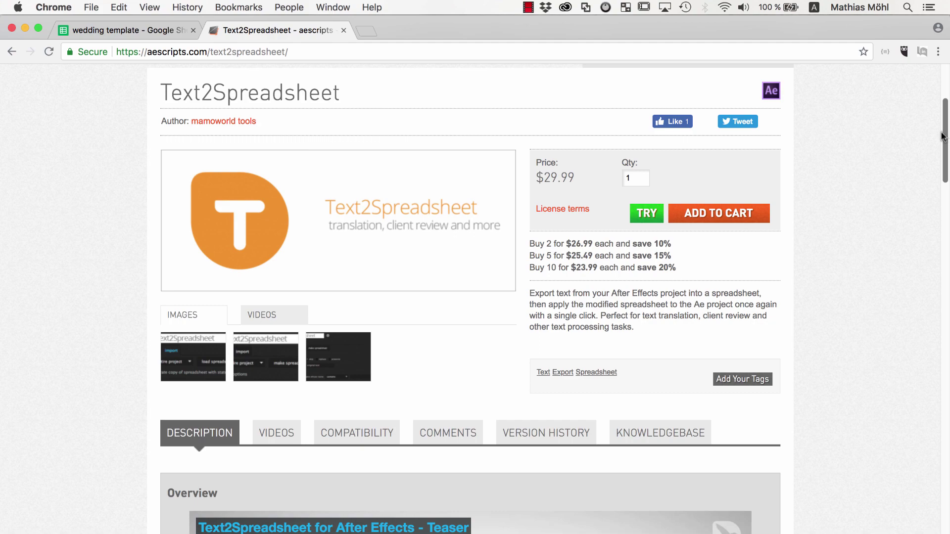
{"action": "left_click", "coordinate": [558, 428]}
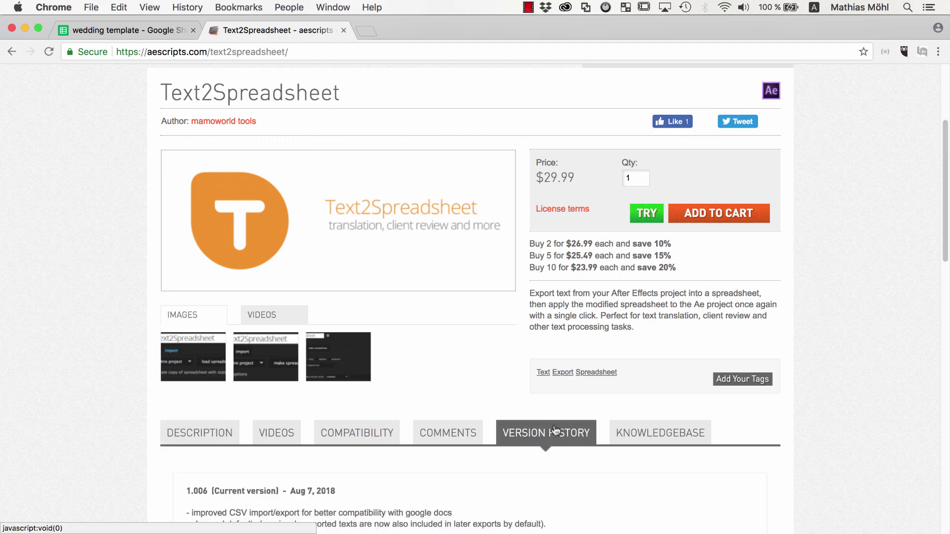
{"action": "scroll", "coordinate": [554, 431], "scroll_direction": "down", "scroll_amount": 4}
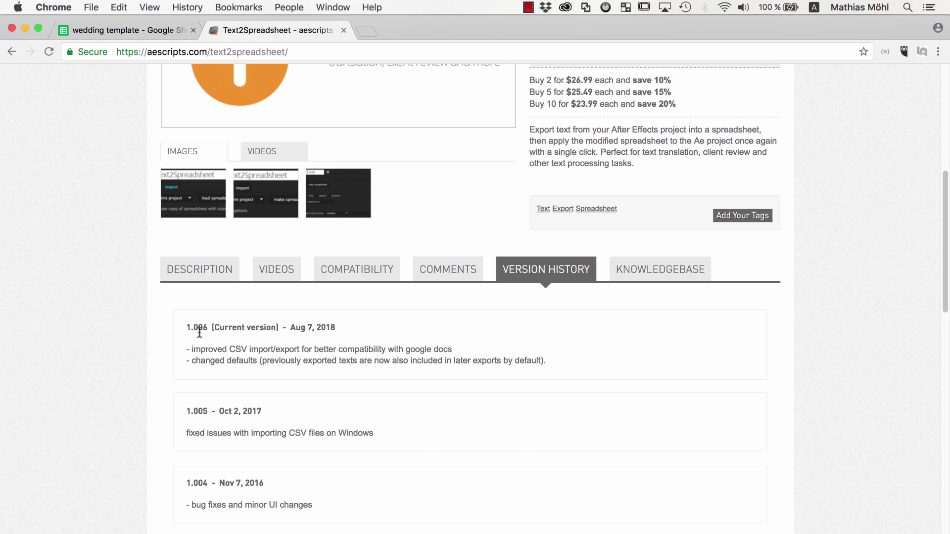
{"action": "left_click_drag", "start_coordinate": [205, 349], "coordinate": [463, 350]}
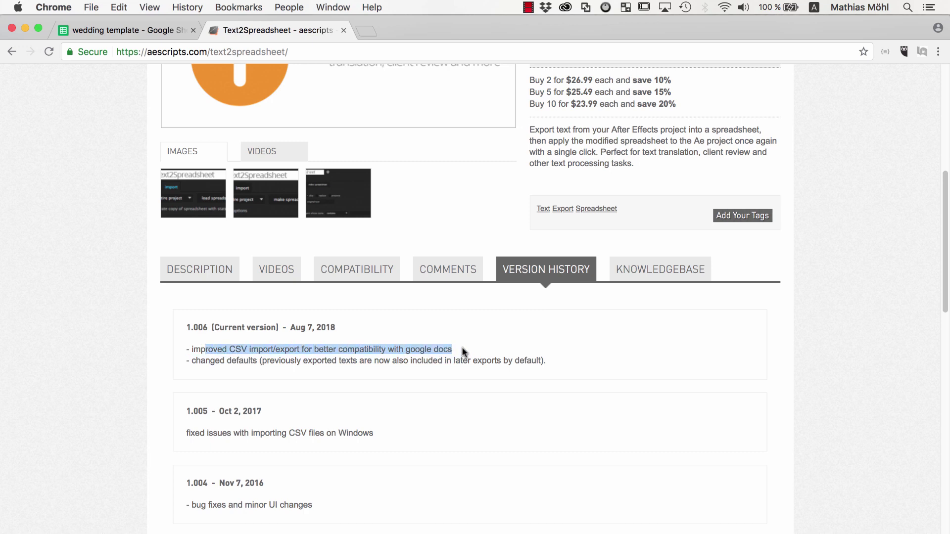
{"action": "left_click", "coordinate": [462, 348]}
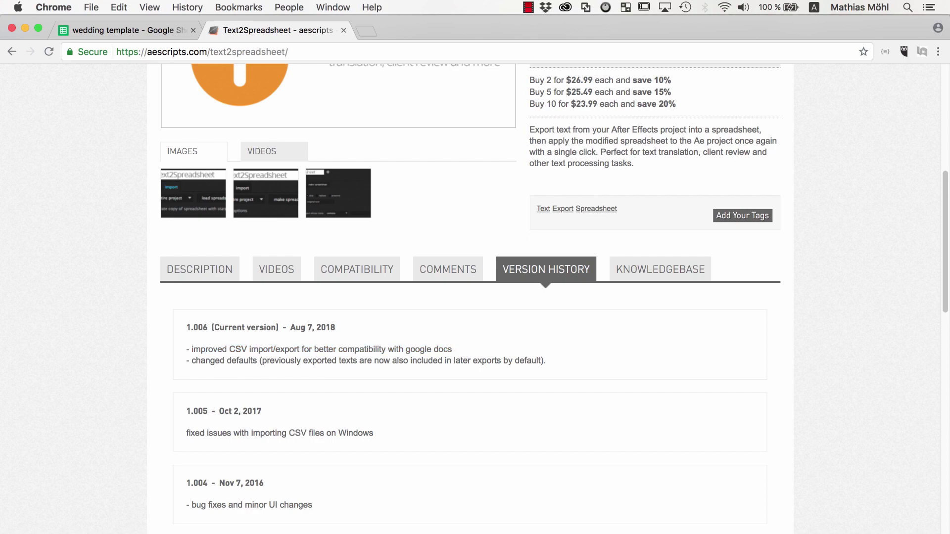